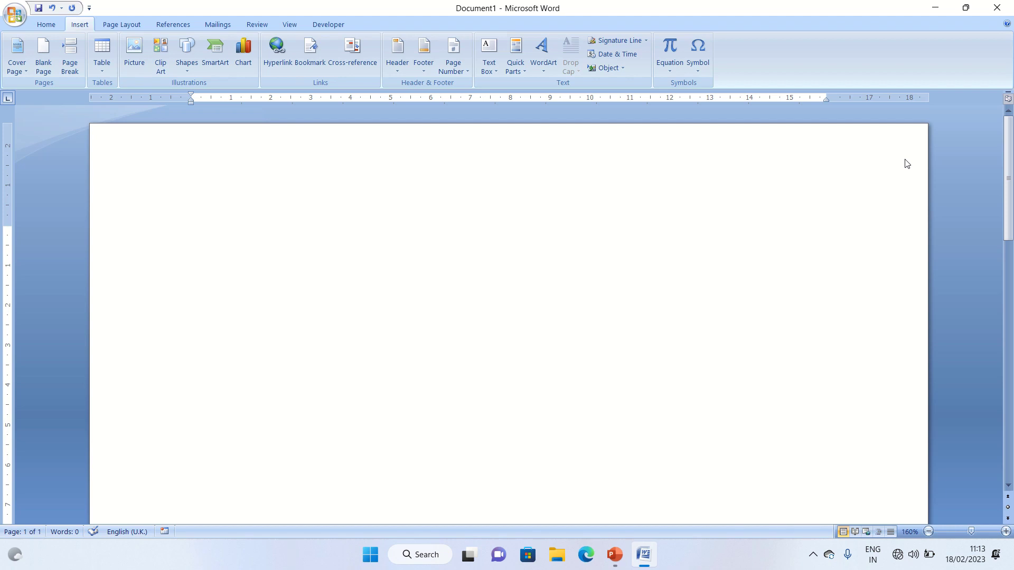
# Insert a 2-column by 6-row table and drag its first column much narrower.
pyautogui.click(102, 64)
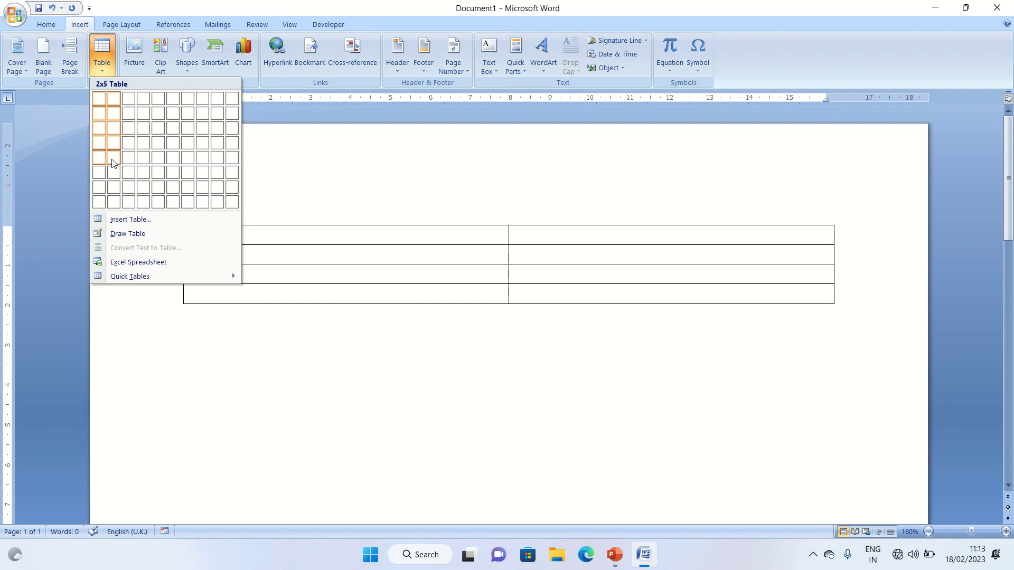
pyautogui.click(114, 172)
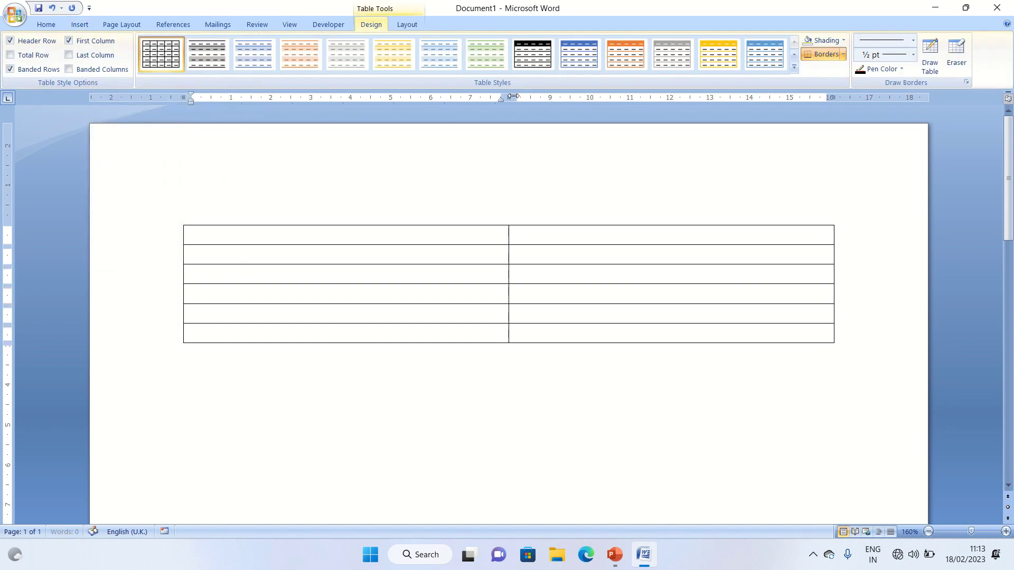
pyautogui.moveTo(508, 96); pyautogui.dragTo(277, 124)
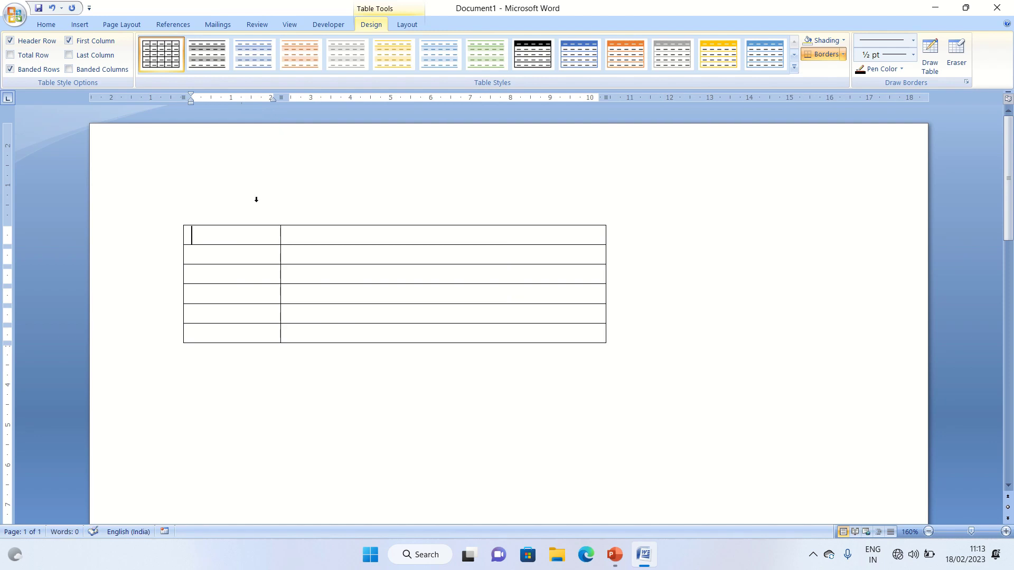
# Enter 23323, 3232, 23232, 4545, 45454 and 4545 down the first column.
pyautogui.write('23323')
pyautogui.press('Down')
pyautogui.write('3232')
pyautogui.press('Down')
pyautogui.write('232')
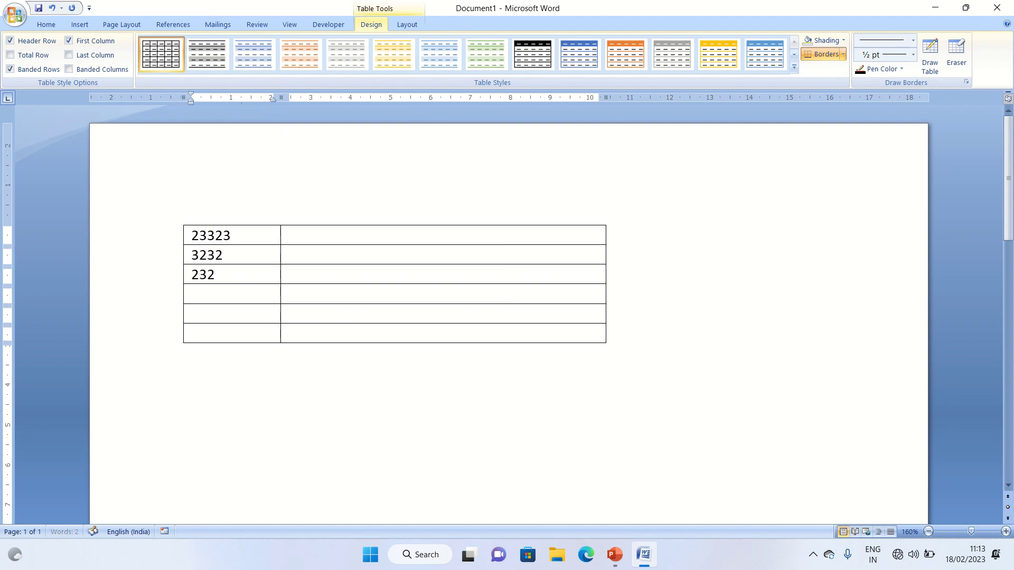
pyautogui.write('32')
pyautogui.press('Down')
pyautogui.write('4545')
pyautogui.press('Down')
pyautogui.write('45454')
pyautogui.press('Down')
pyautogui.write('4545')
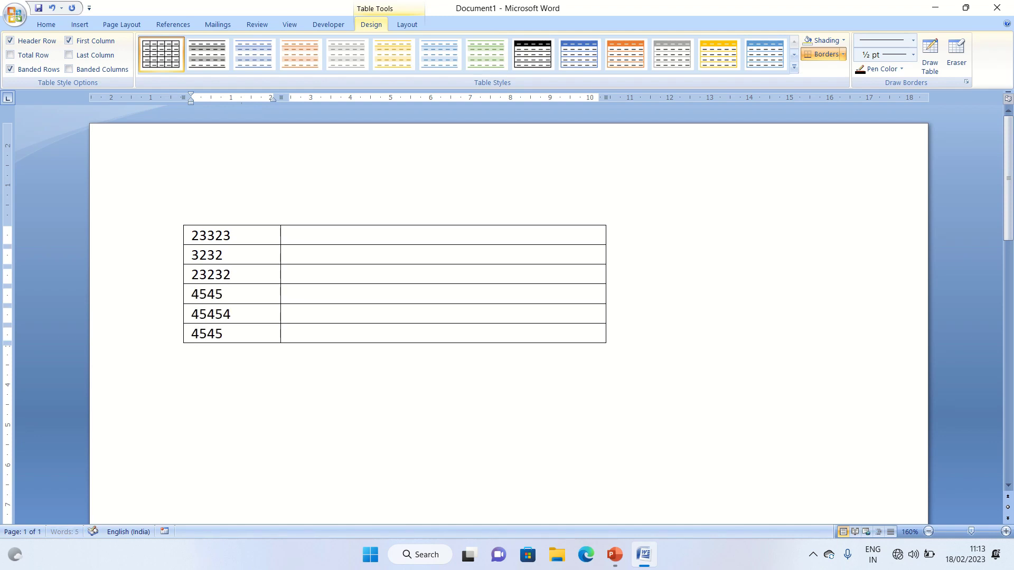
pyautogui.click(329, 242)
# Add the field { =a1\*cardtext } beside 23323 and update it to show the number in words.
pyautogui.hotkey('ctrl', 'F9')
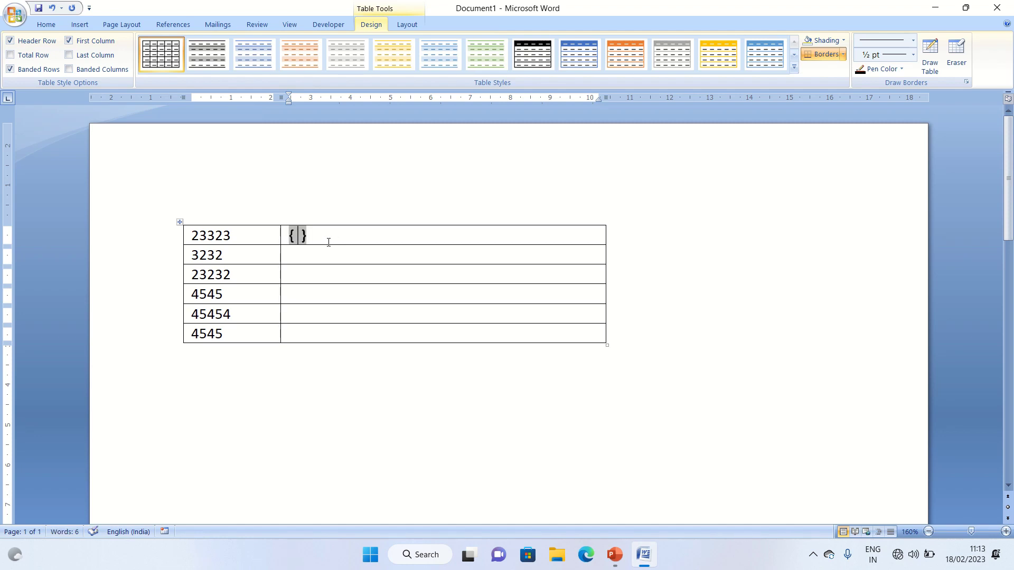
pyautogui.write('=')
pyautogui.write('a1')
pyautogui.write('\\')
pyautogui.write('*')
pyautogui.write('card ')
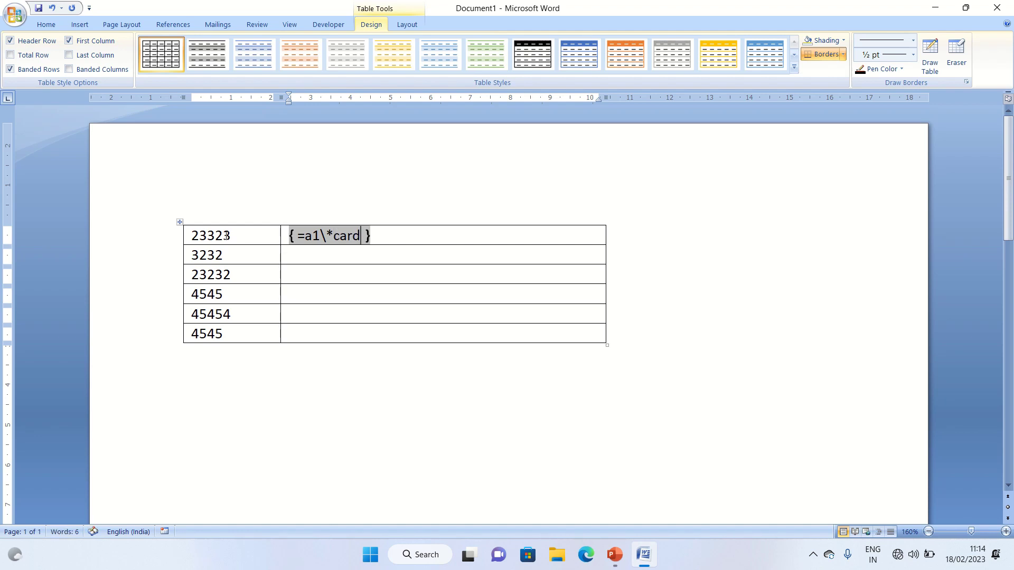
pyautogui.write('text')
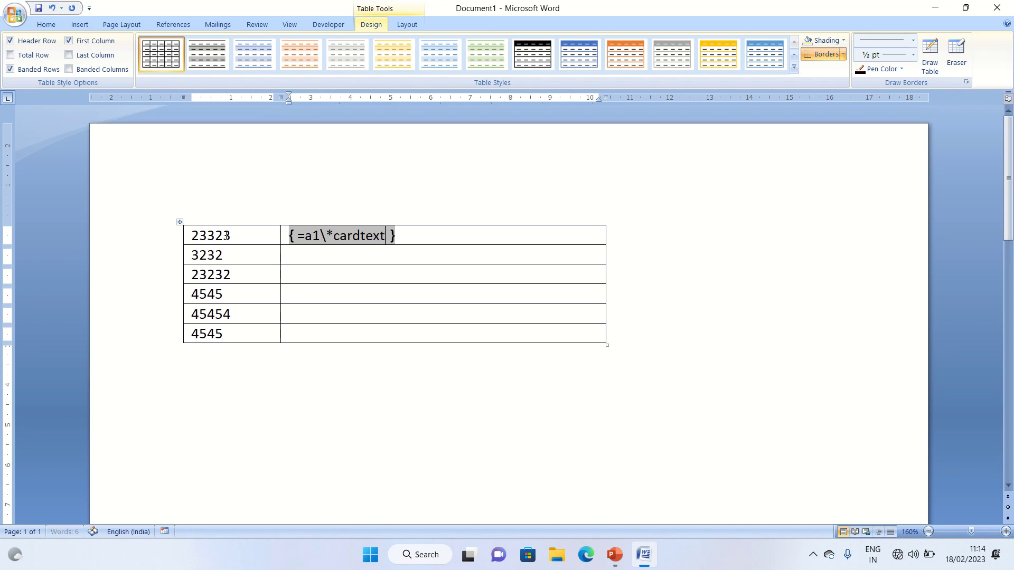
pyautogui.rightClick(321, 235)
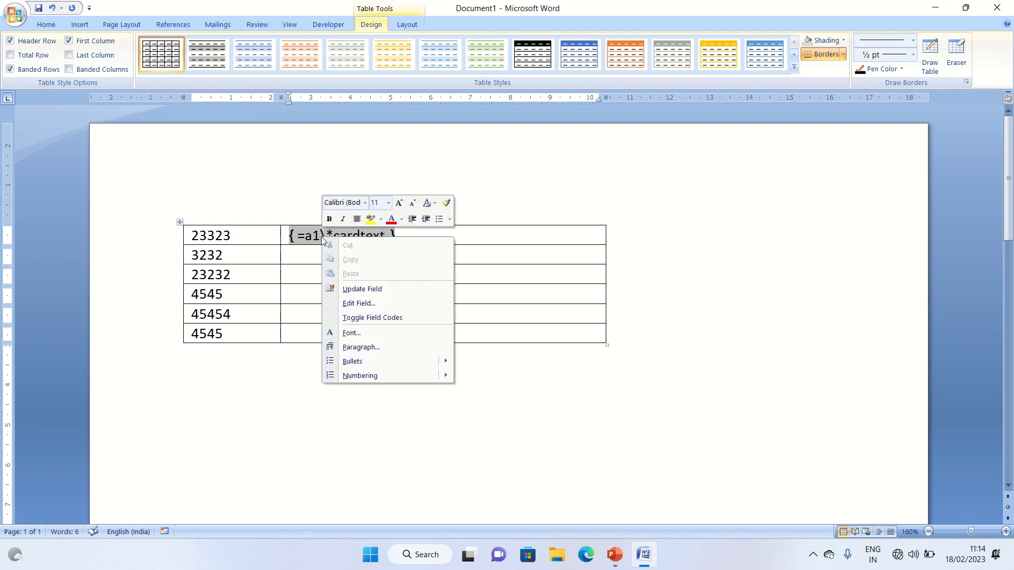
pyautogui.click(391, 289)
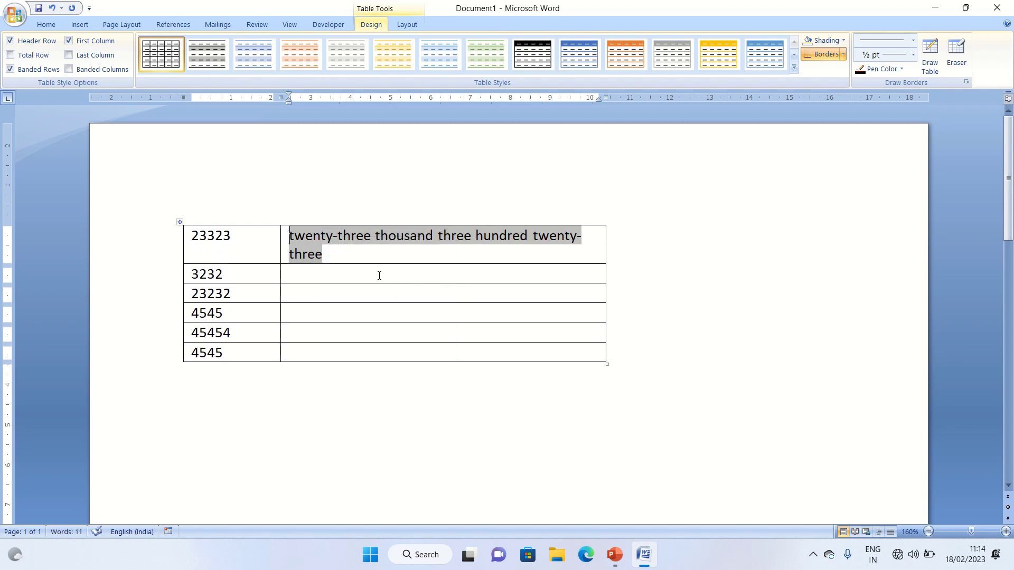
pyautogui.click(354, 276)
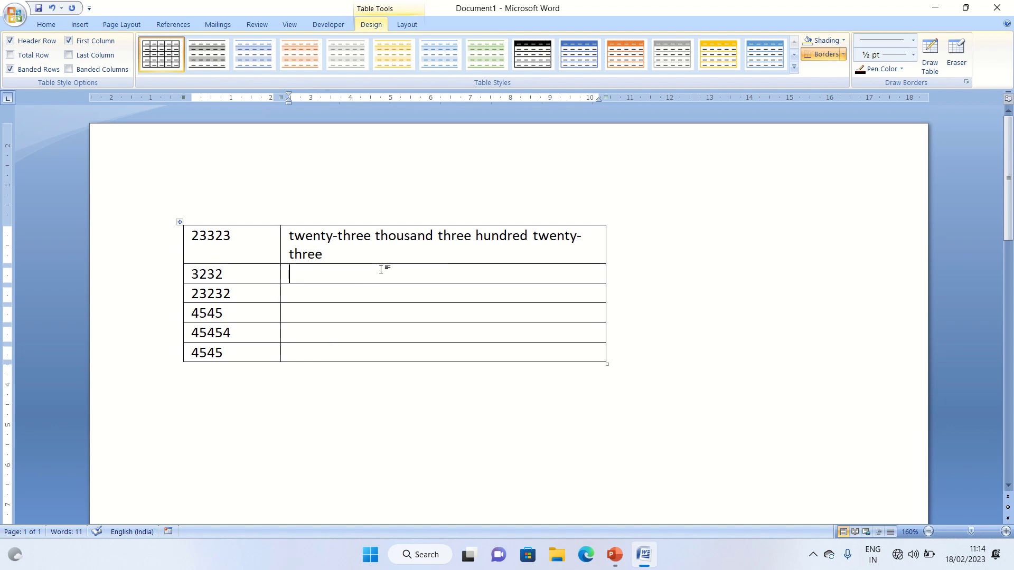
# Delete the entire number table and bring up the table-size grid for a new table.
pyautogui.hotkey('ctrl', 'a')
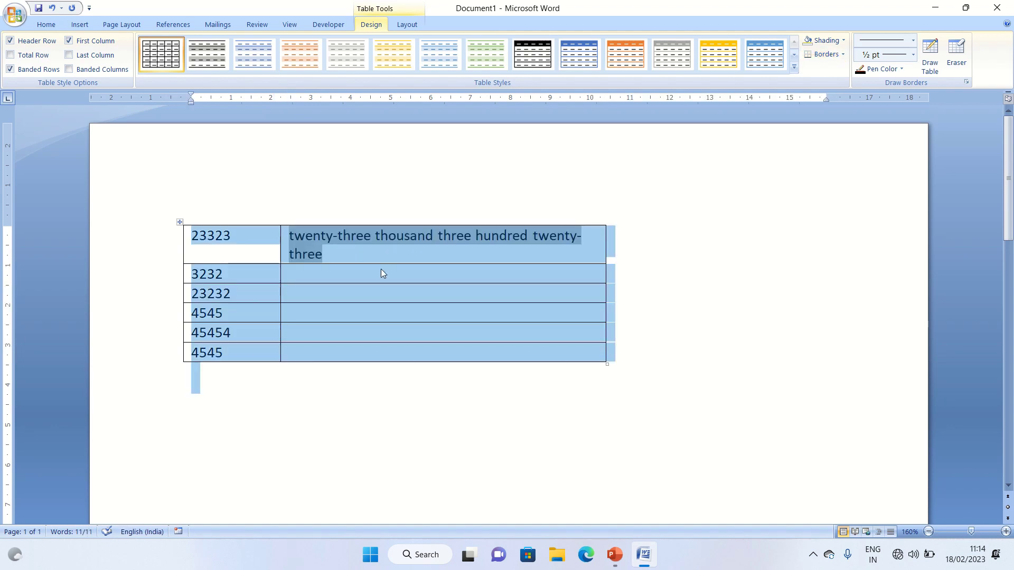
pyautogui.press('Delete')
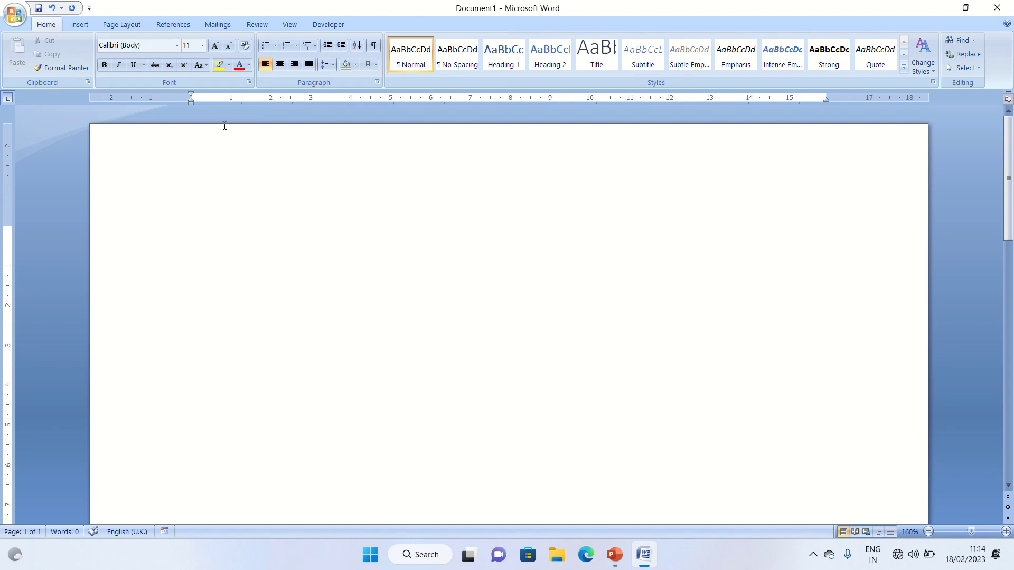
pyautogui.click(79, 24)
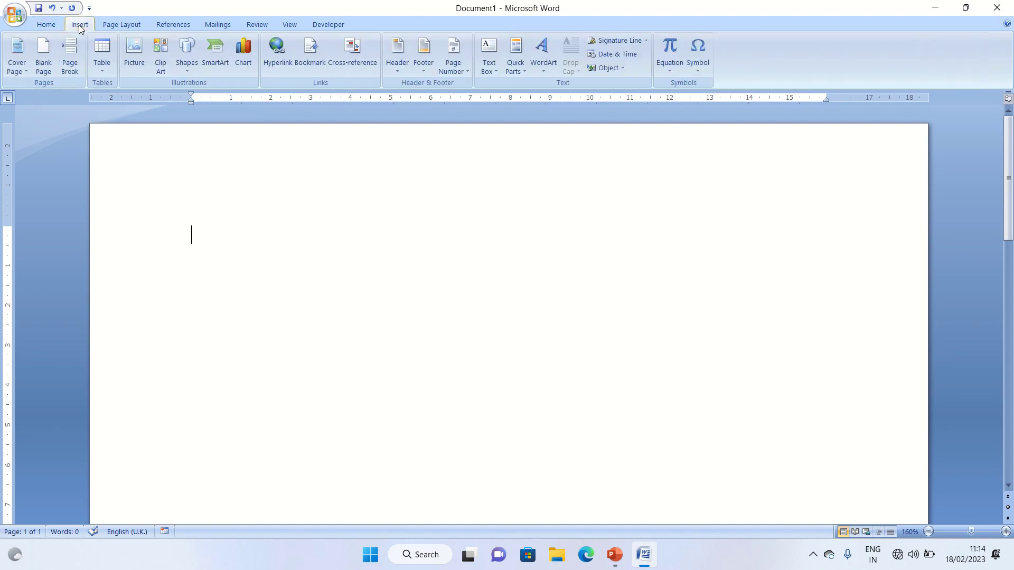
pyautogui.click(101, 68)
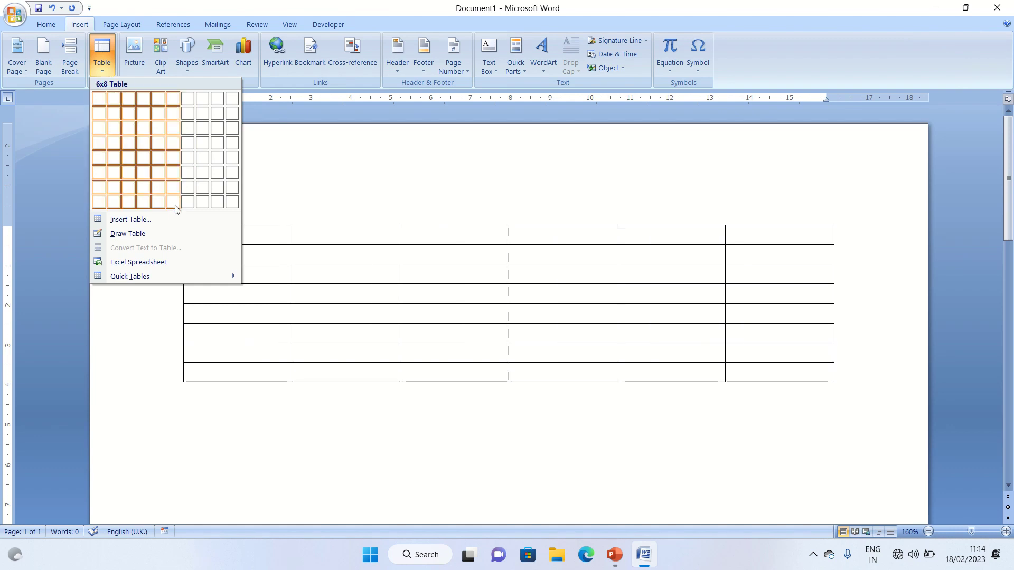
# Insert a 6x8 table with headers Date, Particular, Quantity, Rate, Unit and Amount.
pyautogui.click(175, 202)
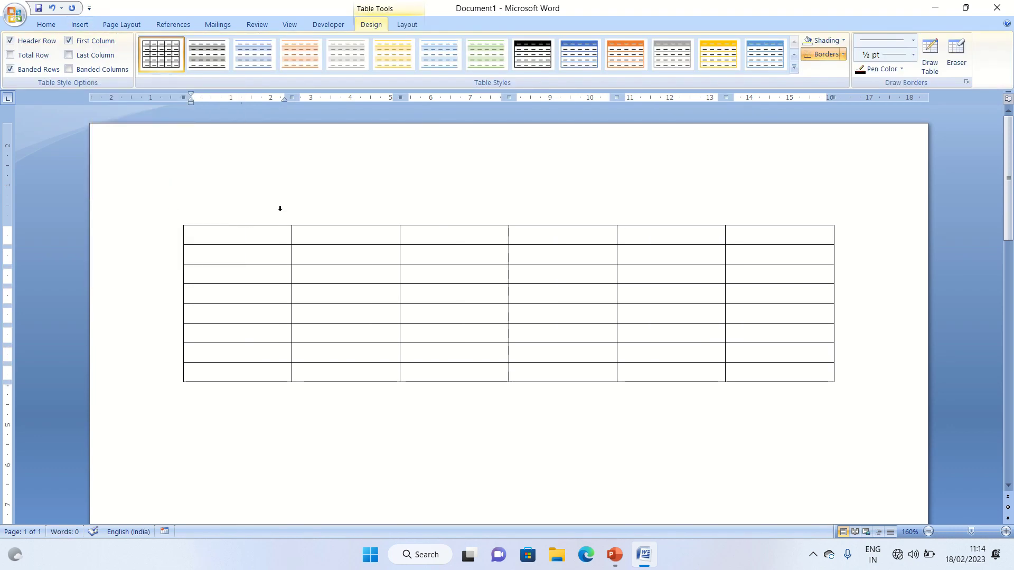
pyautogui.write('Date')
pyautogui.press('Tab')
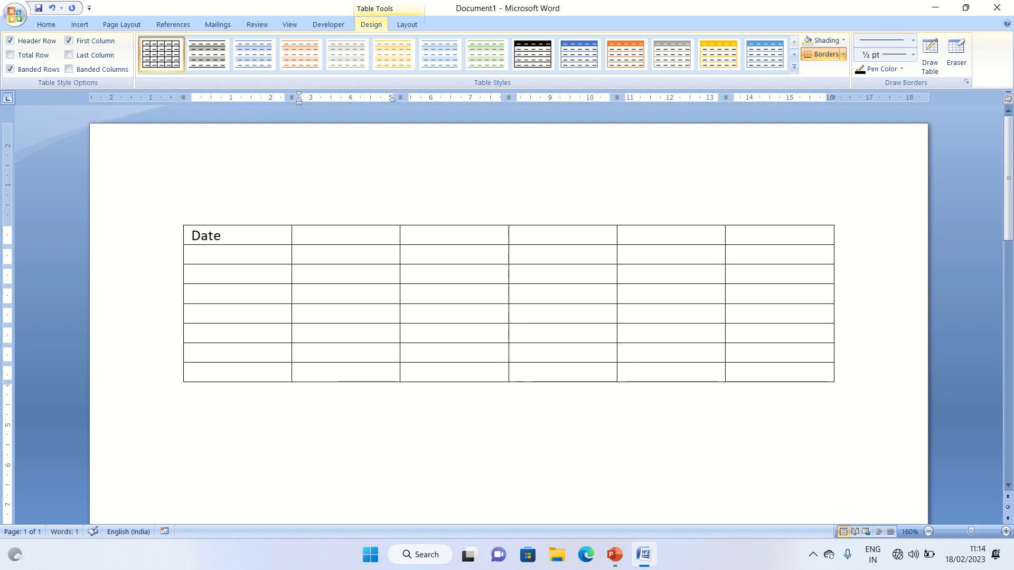
pyautogui.write('parti')
pyautogui.write('cular')
pyautogui.press('Tab')
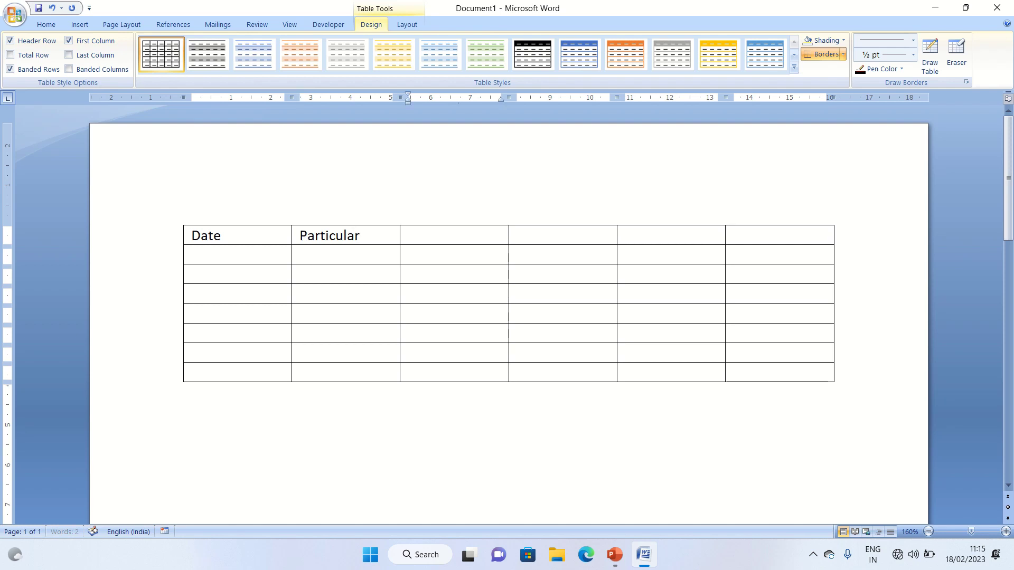
pyautogui.write('q')
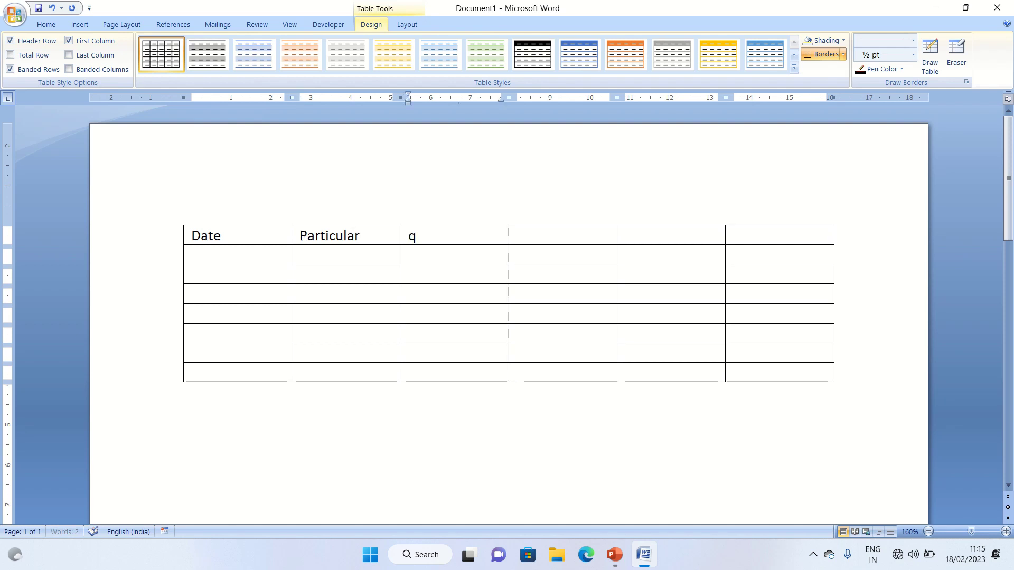
pyautogui.write('uant')
pyautogui.write('itey')
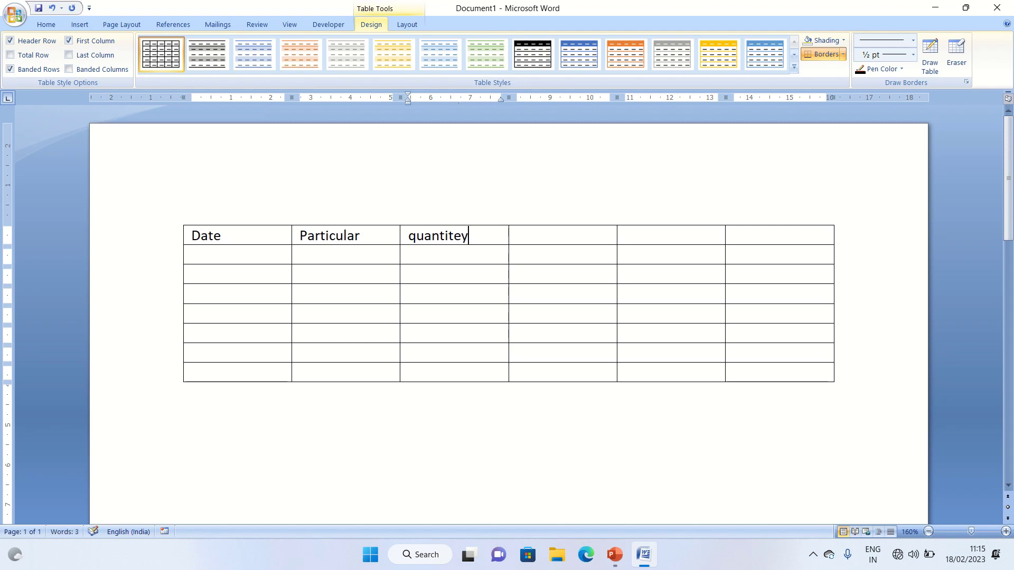
pyautogui.press('capslock')
pyautogui.press('capslock')
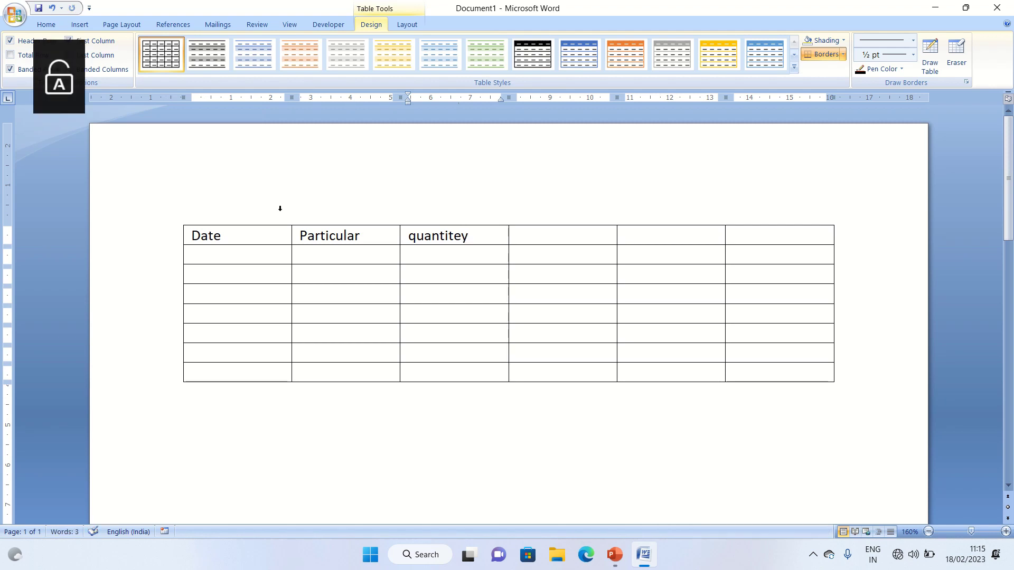
pyautogui.press('Tab')
pyautogui.write('ra')
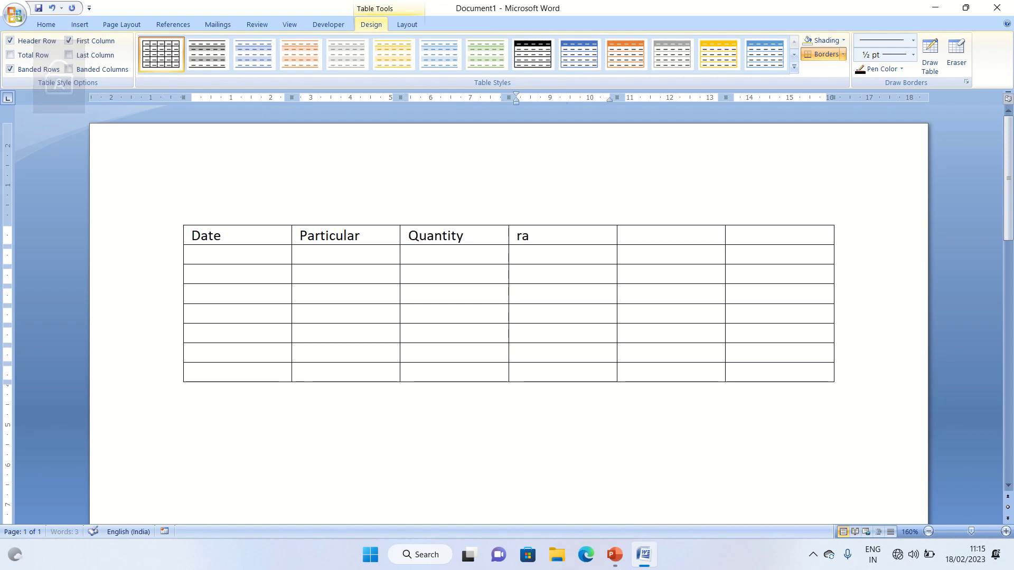
pyautogui.write('te')
pyautogui.press('Tab')
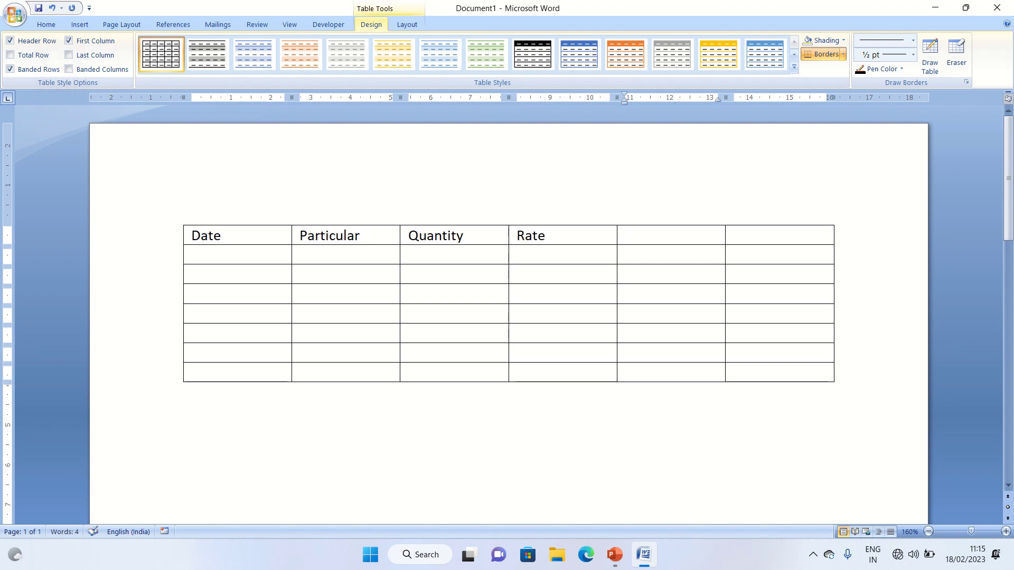
pyautogui.write('unit')
pyautogui.press('Tab')
pyautogui.write('amo')
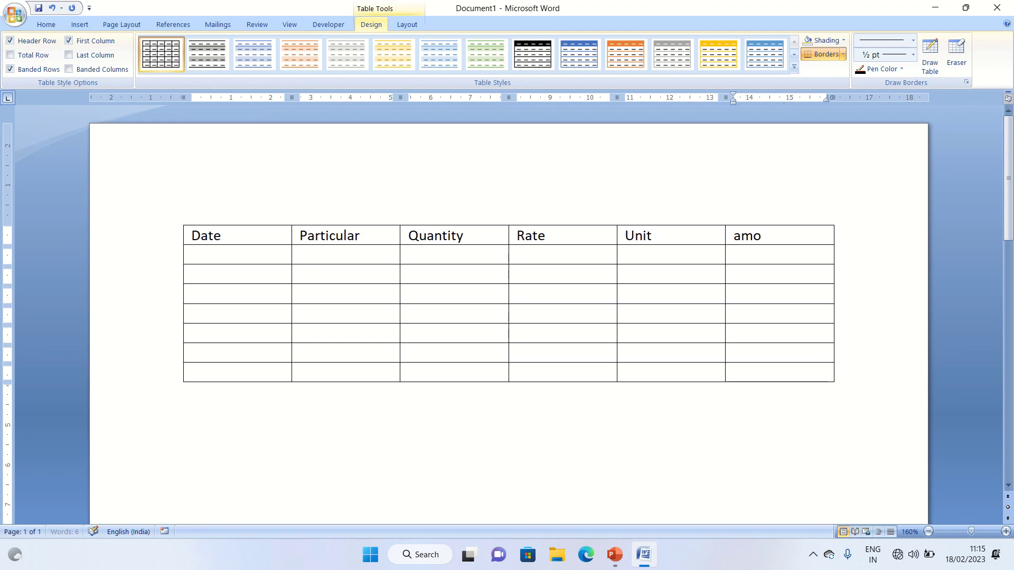
pyautogui.write('unt')
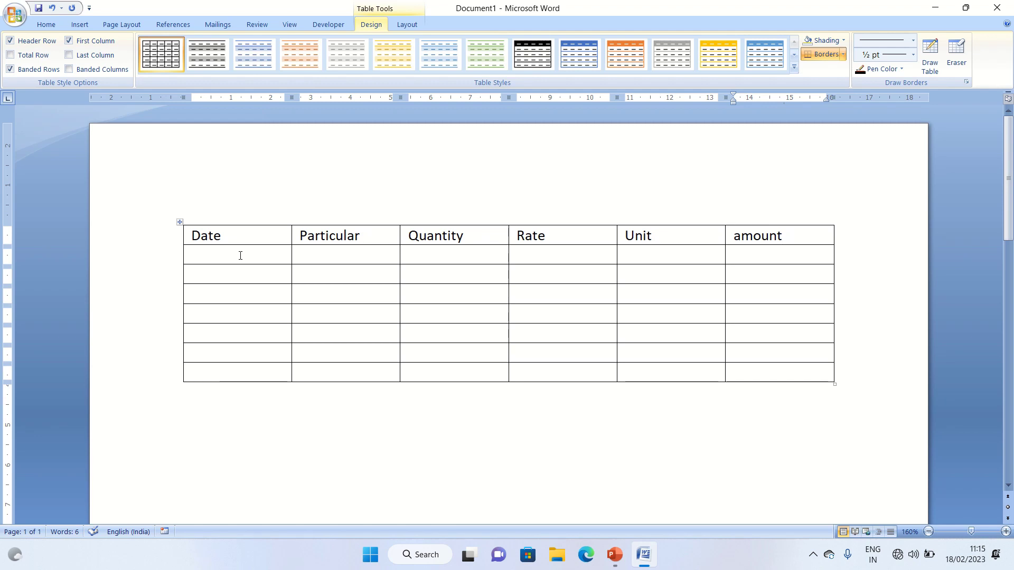
# Move through the table cells to add extra rows at the end.
pyautogui.press('Tab')
pyautogui.press('Down')
pyautogui.press('Down')
pyautogui.press('Tab')
pyautogui.press('Tab')
pyautogui.press('Tab')
pyautogui.press('Tab')
pyautogui.press('Tab')
pyautogui.press('Tab')
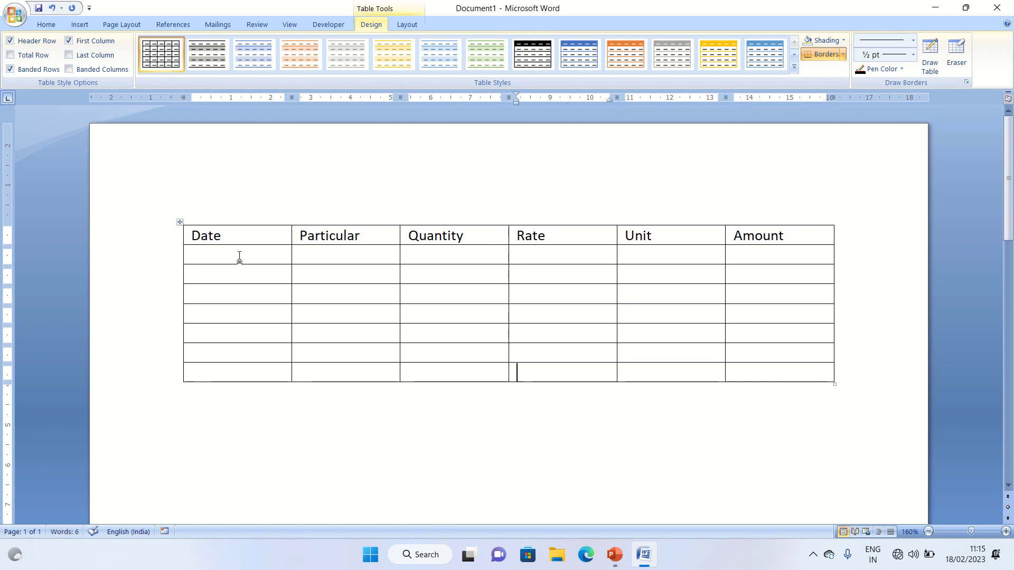
pyautogui.press('Tab')
pyautogui.press('Tab')
pyautogui.press('Tab')
pyautogui.press('Tab')
pyautogui.press('Tab')
pyautogui.press('Tab')
pyautogui.press('Tab')
pyautogui.press('Tab')
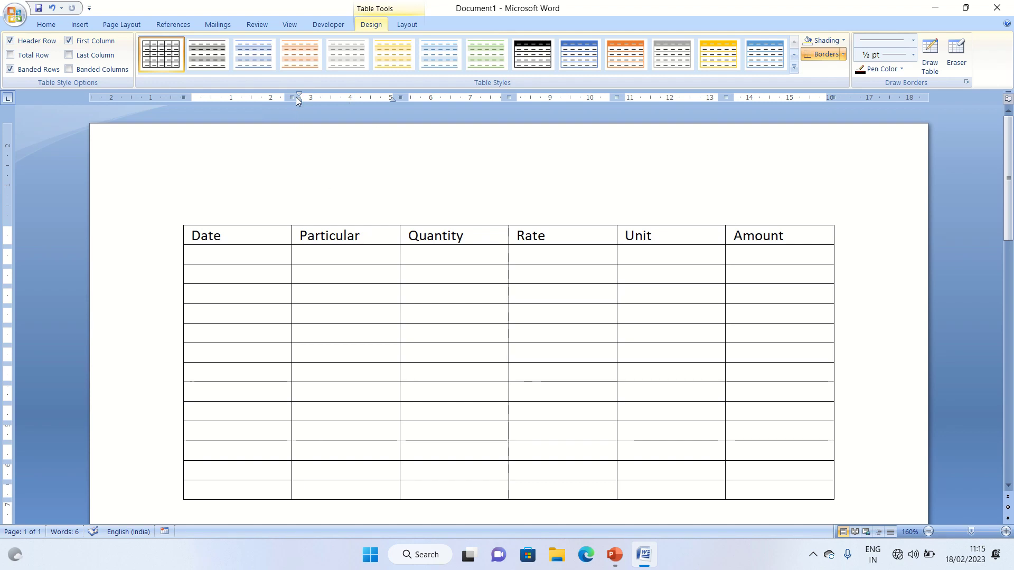
# Narrow the Date, Quantity, Rate and Unit columns, widen Particular, and extend the table rightward.
pyautogui.moveTo(293, 97); pyautogui.dragTo(241, 96)
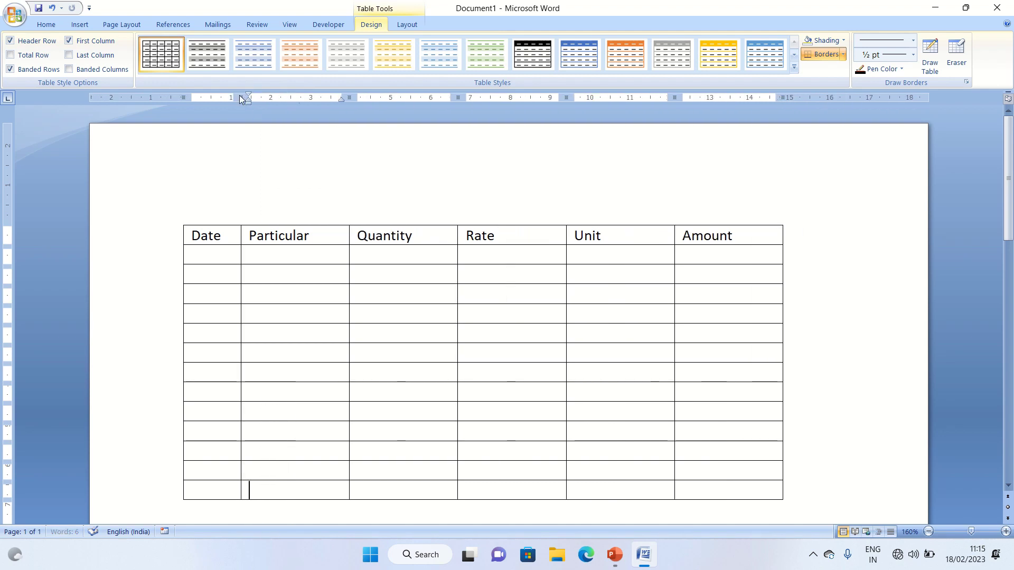
pyautogui.moveTo(344, 96); pyautogui.dragTo(480, 97)
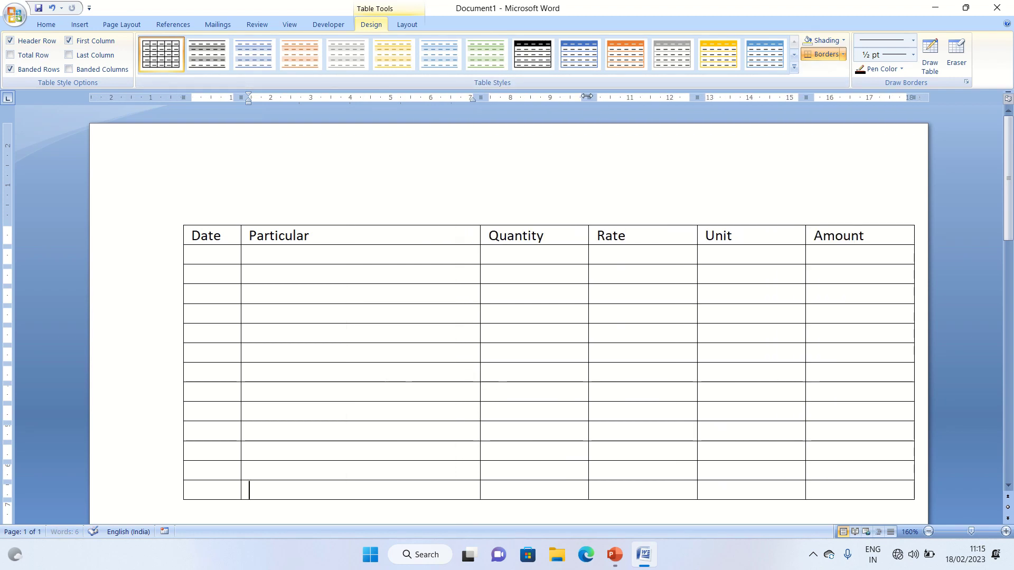
pyautogui.moveTo(589, 97); pyautogui.dragTo(553, 98)
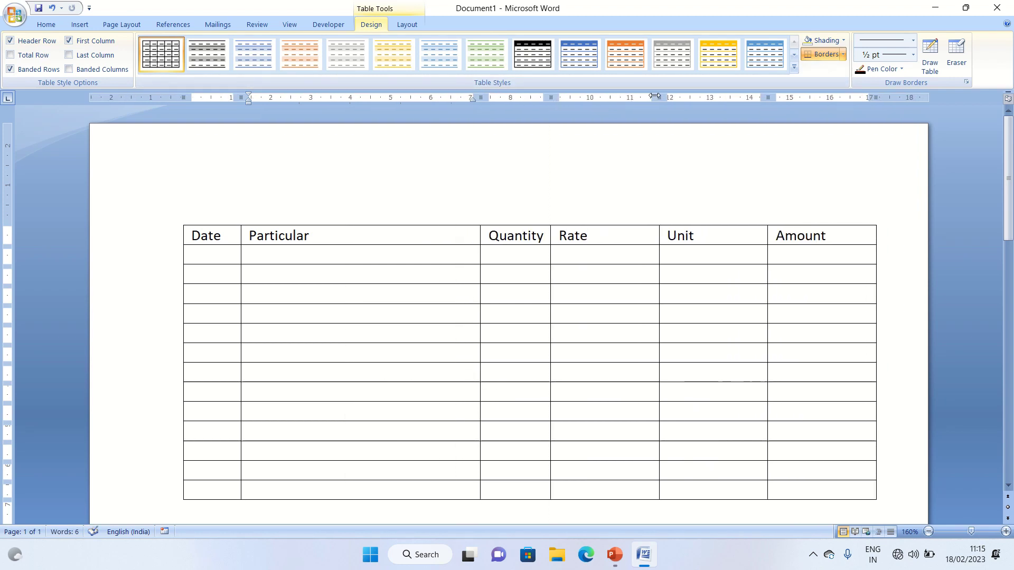
pyautogui.moveTo(659, 97); pyautogui.dragTo(616, 98)
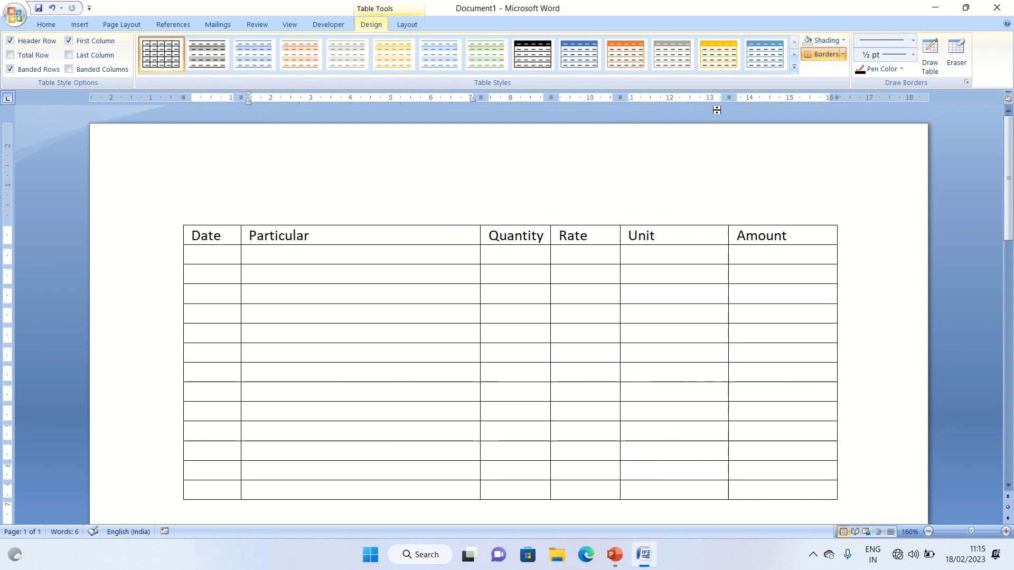
pyautogui.moveTo(726, 92); pyautogui.dragTo(669, 100)
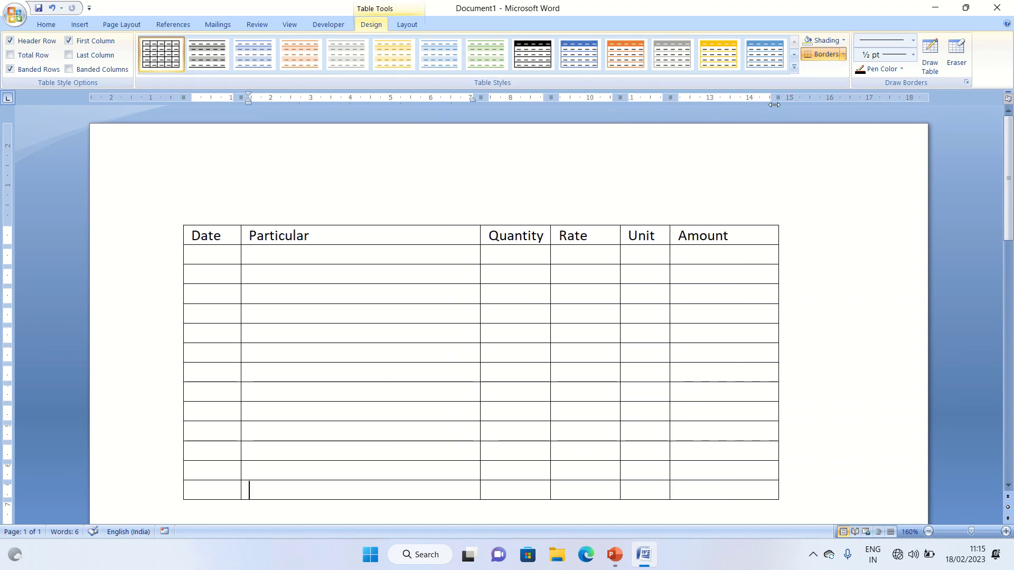
pyautogui.moveTo(777, 98); pyautogui.dragTo(799, 97)
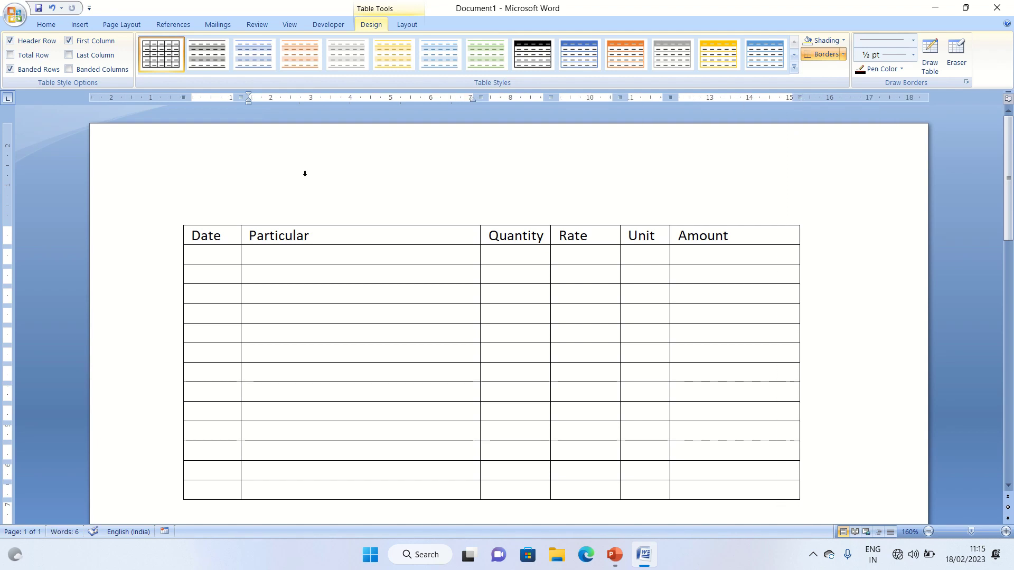
# Erase borders to merge the last row's Quantity–Unit cells, type Grand Total, then shirt and 500.
pyautogui.moveTo(317, 262)
pyautogui.click(297, 262)
pyautogui.moveTo(501, 485); pyautogui.dragTo(555, 486)
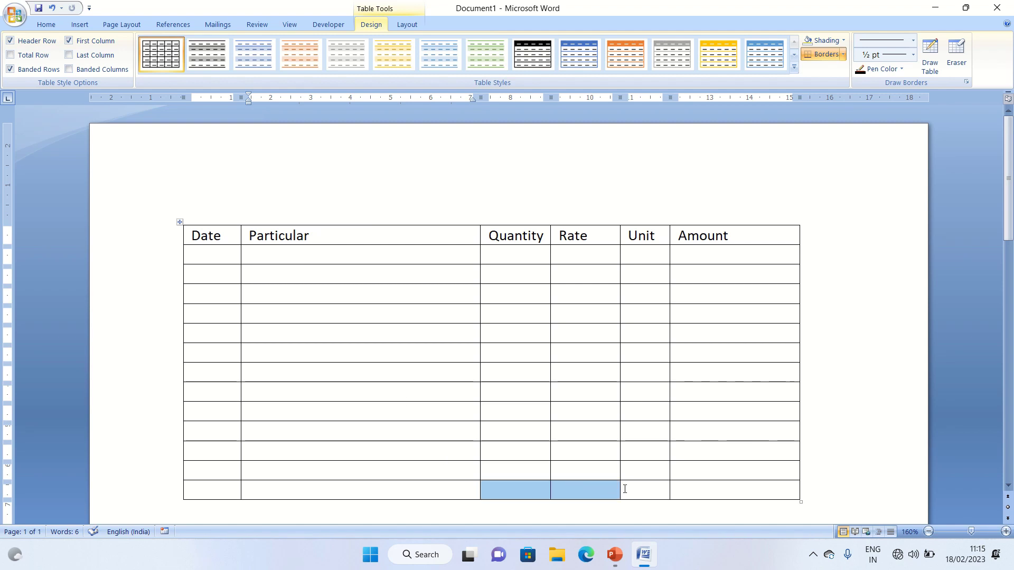
pyautogui.moveTo(624, 489); pyautogui.dragTo(635, 487)
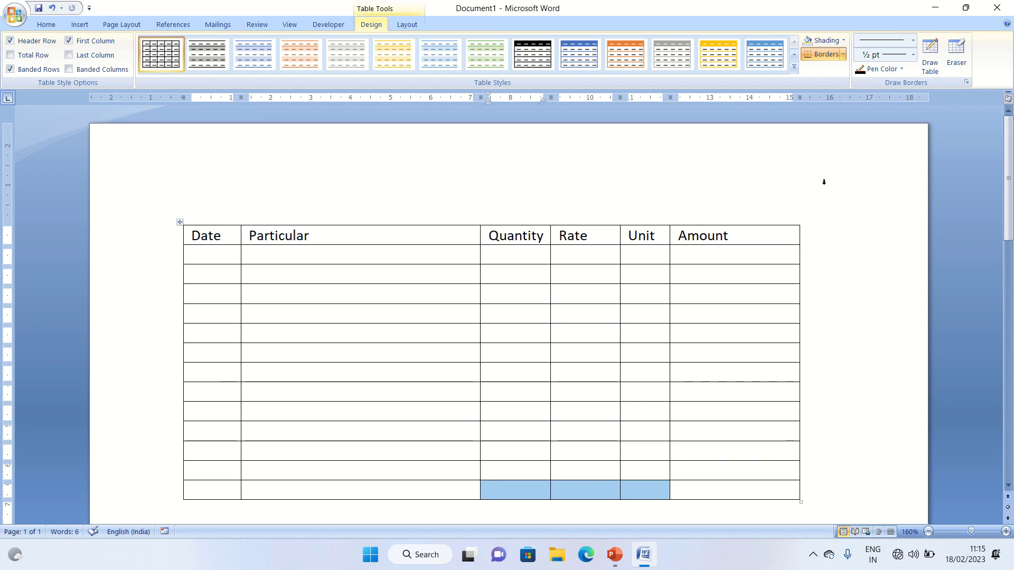
pyautogui.click(946, 59)
pyautogui.click(620, 488)
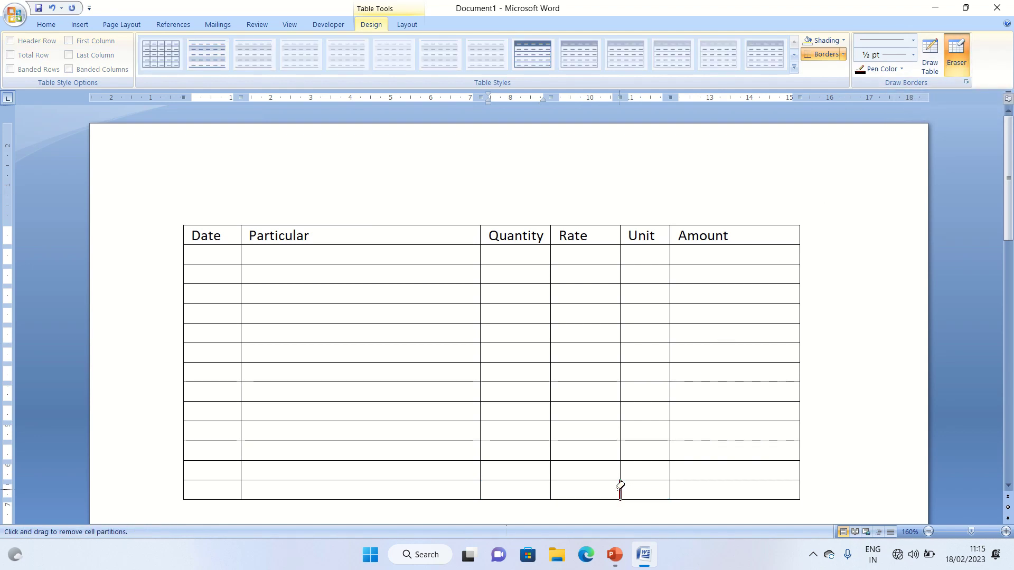
pyautogui.click(550, 488)
pyautogui.write('G')
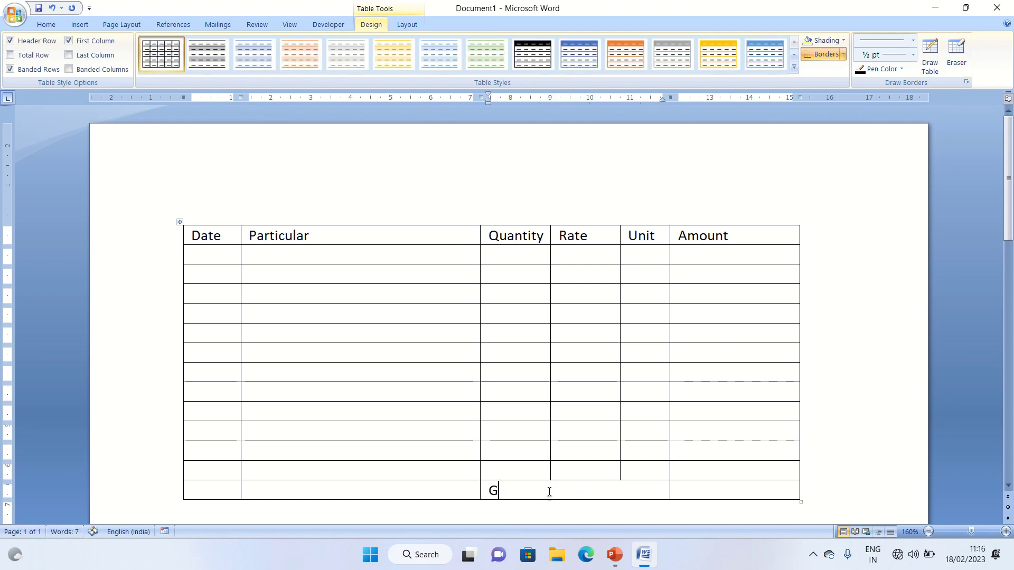
pyautogui.write('ra')
pyautogui.write('nd')
pyautogui.write(' T')
pyautogui.write('o')
pyautogui.write('tal')
pyautogui.write('s')
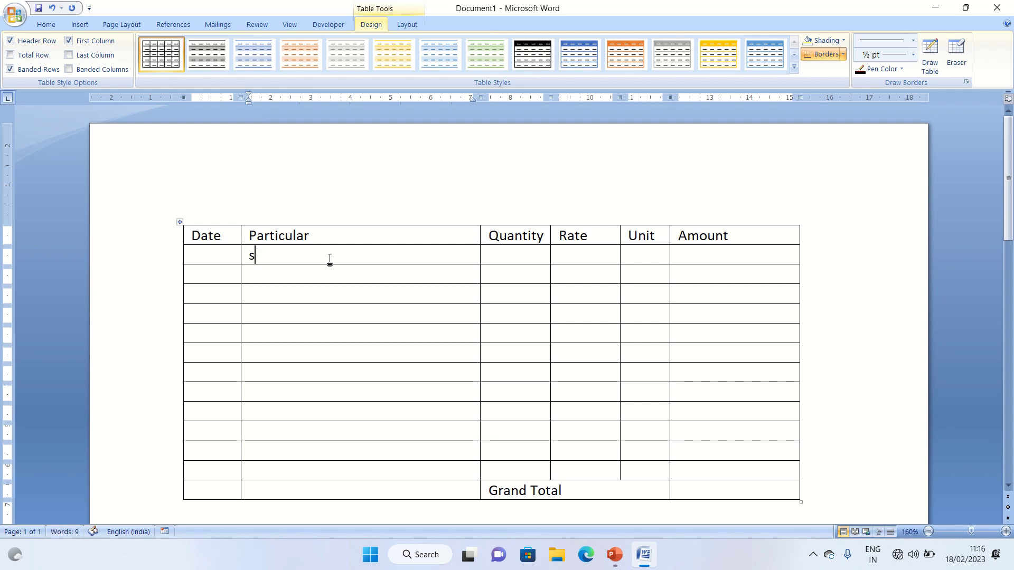
pyautogui.write('hirt')
pyautogui.write('50')
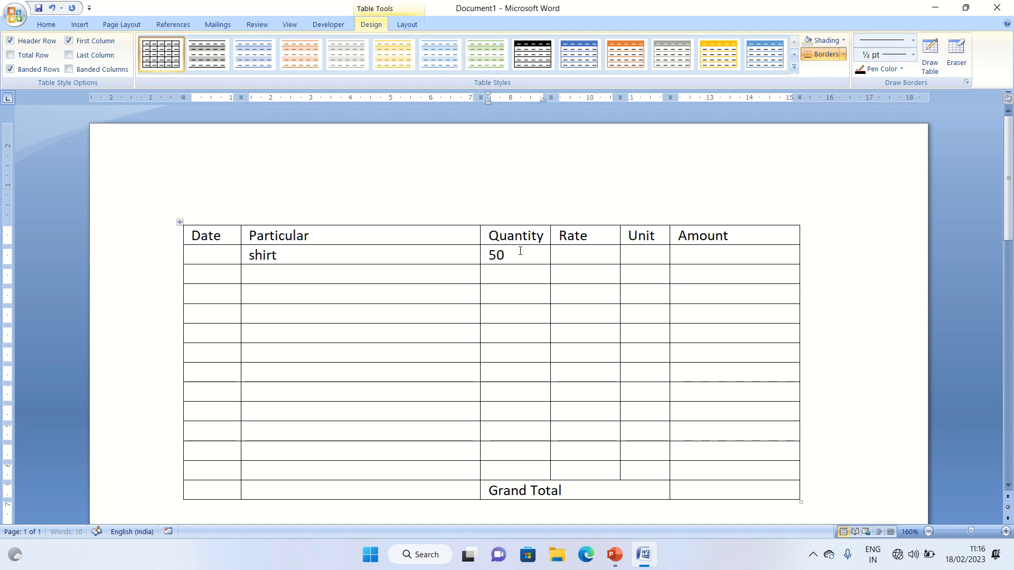
pyautogui.write('0')
# Enter rate 700 and unit pcs in the shirt row.
pyautogui.press('Tab')
pyautogui.write('7')
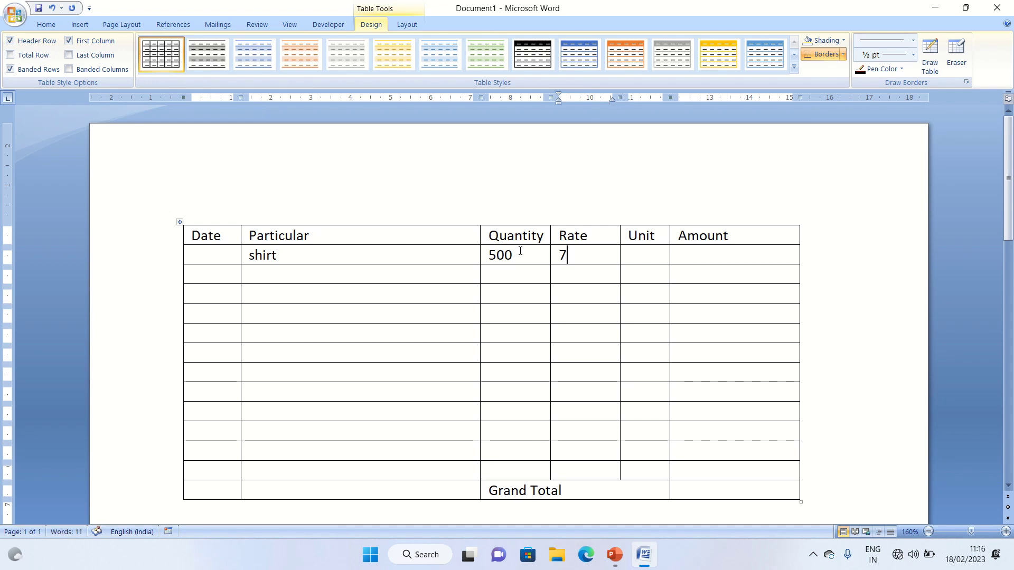
pyautogui.write('p')
pyautogui.press('BackSpace')
pyautogui.write('00')
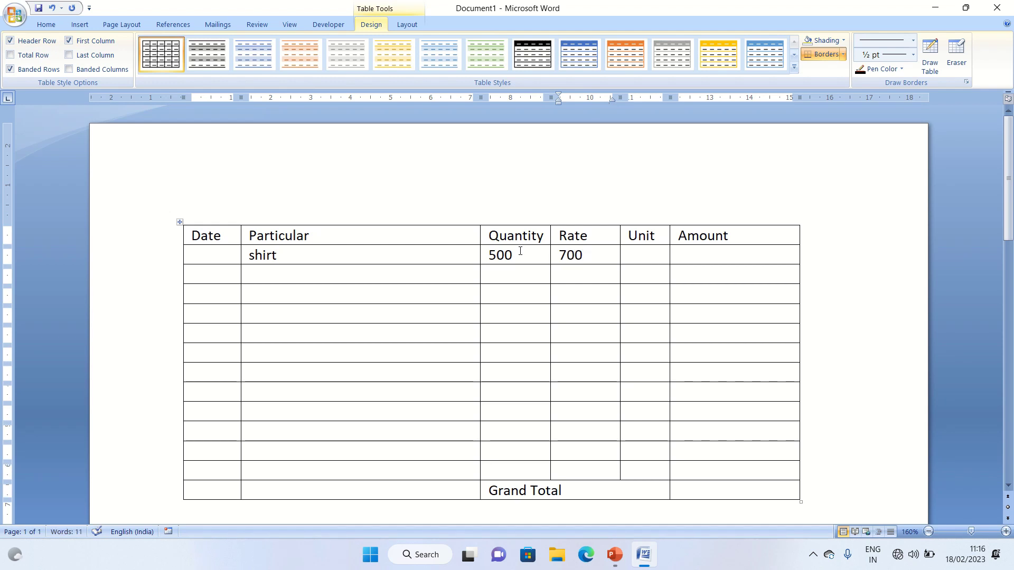
pyautogui.press('Tab')
pyautogui.write('pcs')
# Add the field =c2*d2 in the shirt Amount cell and update it to 350000.
pyautogui.hotkey('ctrl', 'F9')
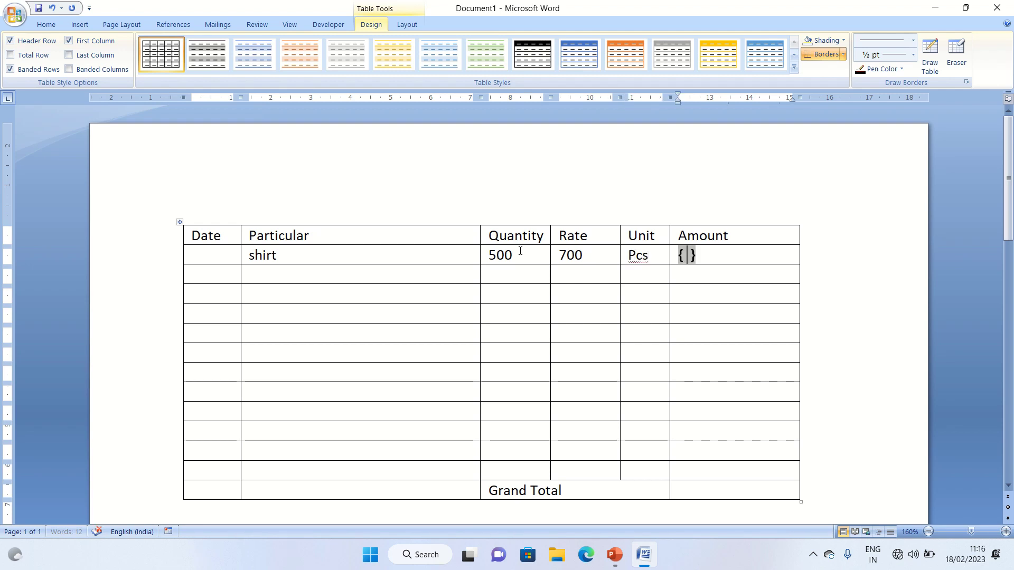
pyautogui.write('=')
pyautogui.write('c')
pyautogui.write('2 ')
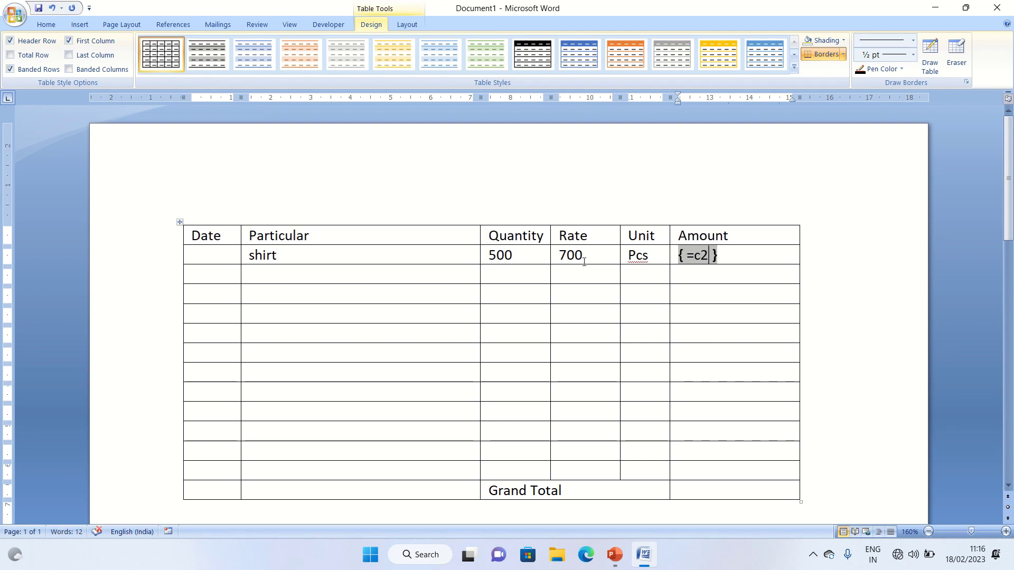
pyautogui.write('*d2')
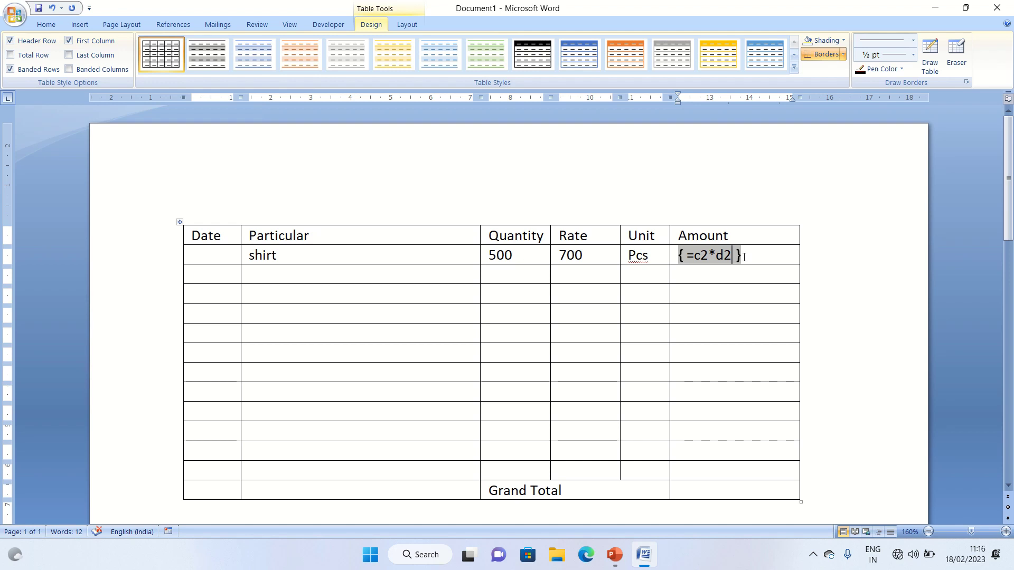
pyautogui.press('F9')
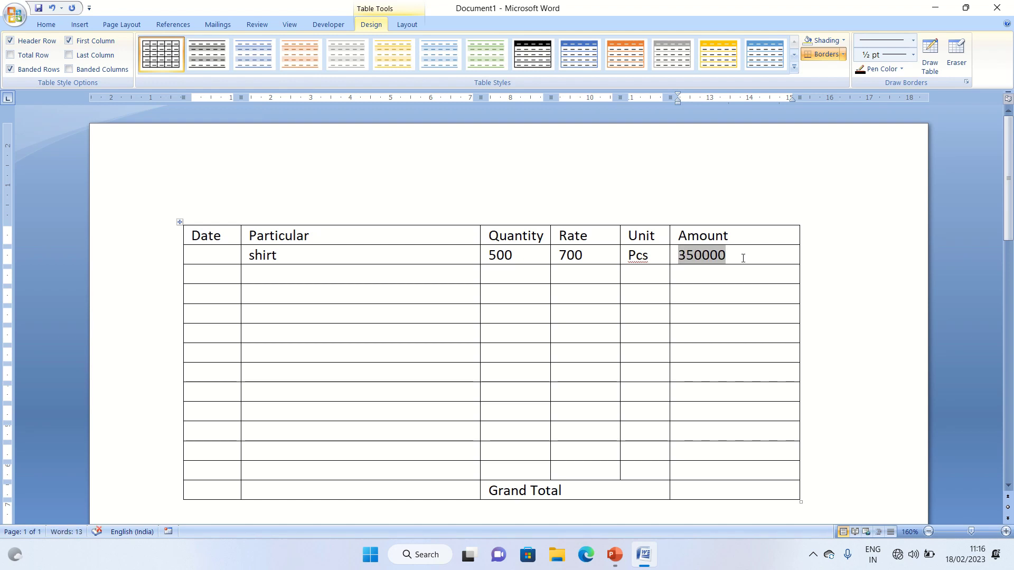
# Fill the second bill row with T-shirt, quantity 200, rate 650 and pcs.
pyautogui.click(315, 279)
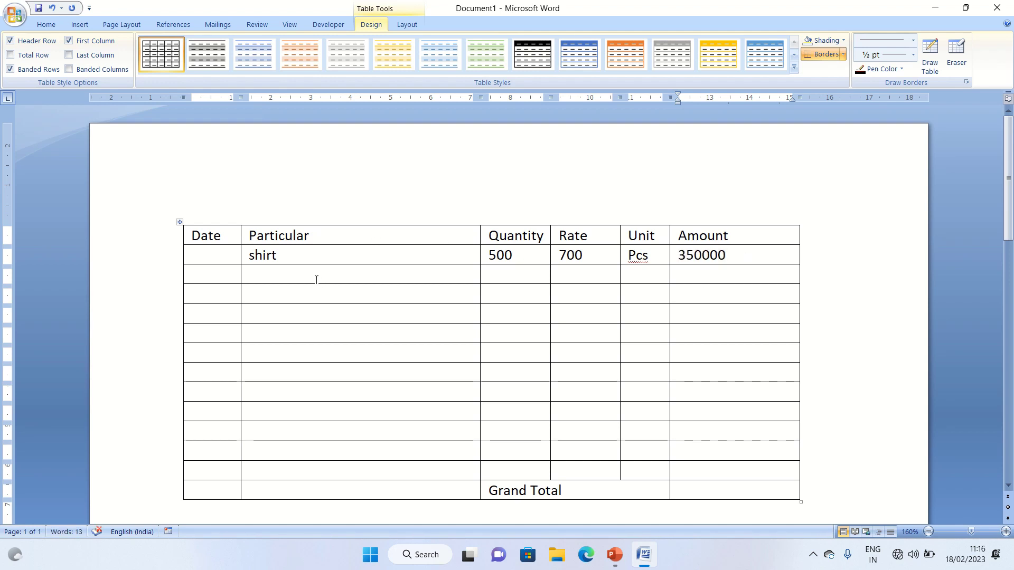
pyautogui.write('Ts')
pyautogui.write('hirt')
pyautogui.click(257, 276)
pyautogui.write('-')
pyautogui.write('20')
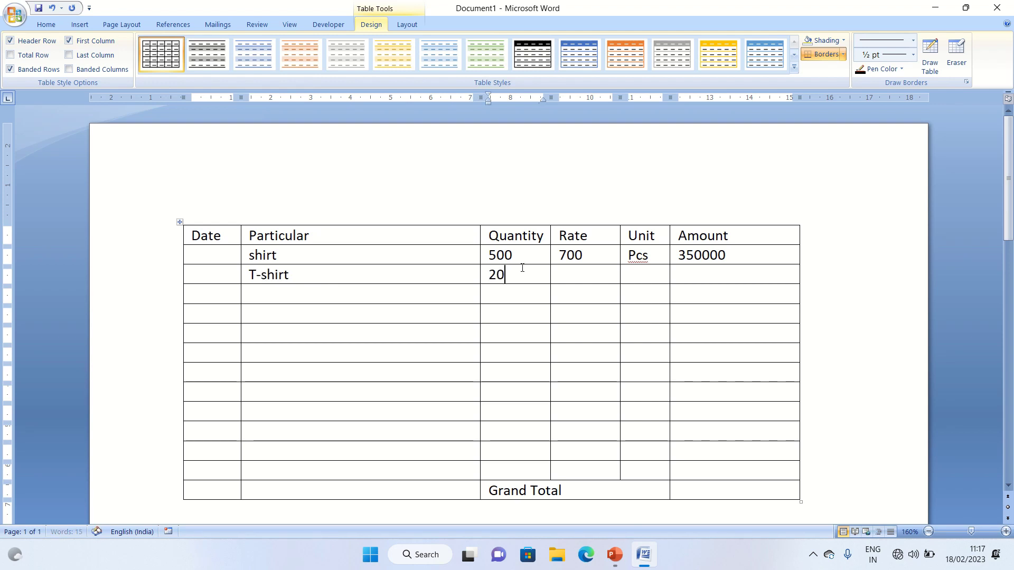
pyautogui.write('0')
pyautogui.press('Tab')
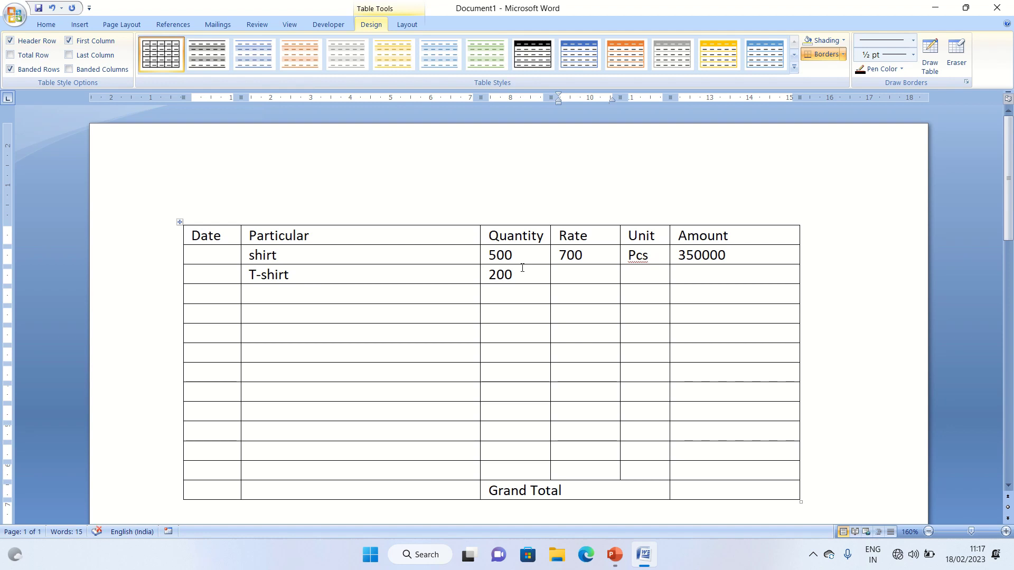
pyautogui.write('650')
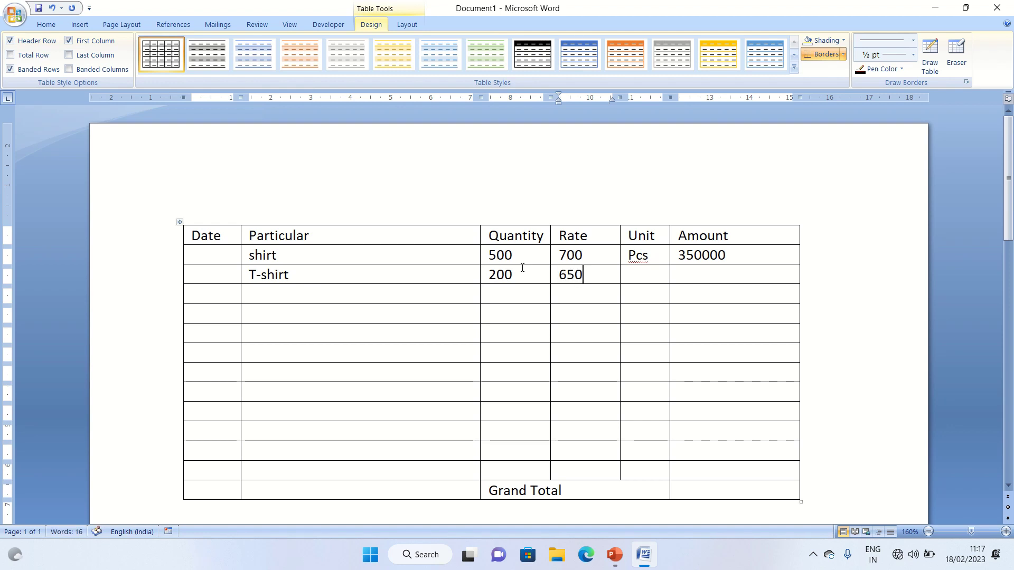
pyautogui.write('p')
pyautogui.write('cs')
# Enter the field formula =c3*d3 in the T-shirt Amount cell and update it to show 130000.
pyautogui.hotkey('ctrl', 'F9')
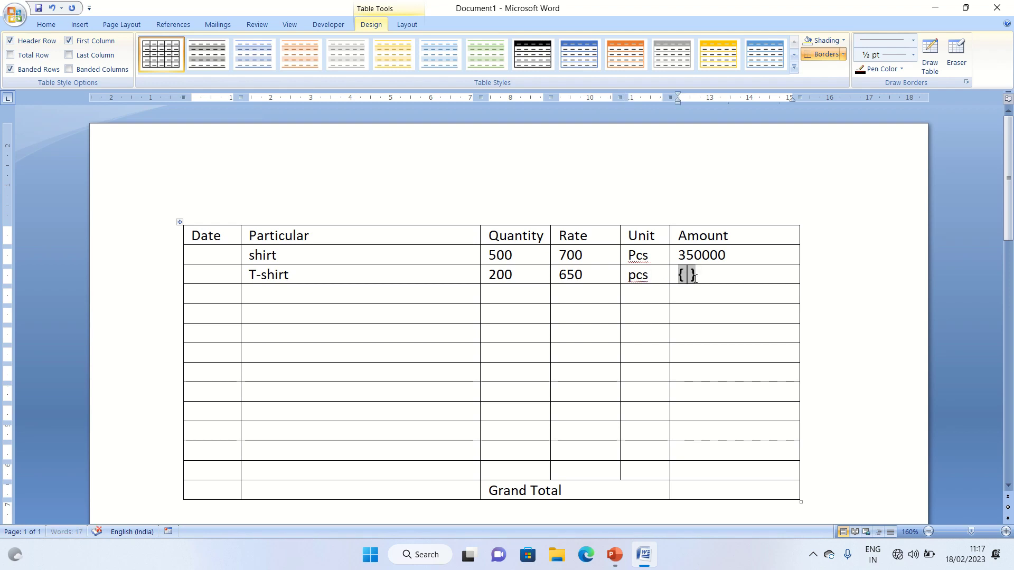
pyautogui.write('=')
pyautogui.write('c3 ')
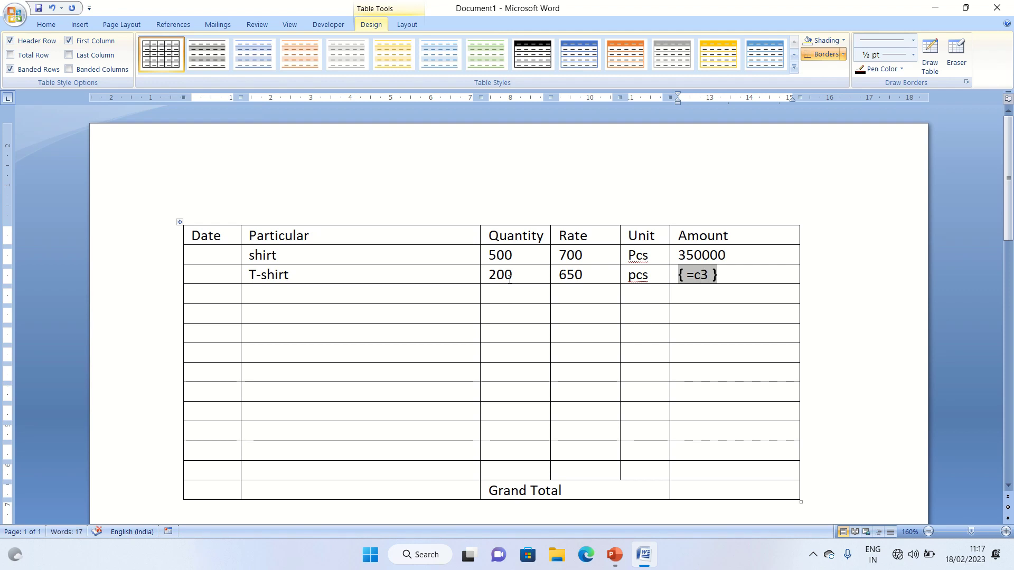
pyautogui.write('*d')
pyautogui.write('2')
pyautogui.press('BackSpace')
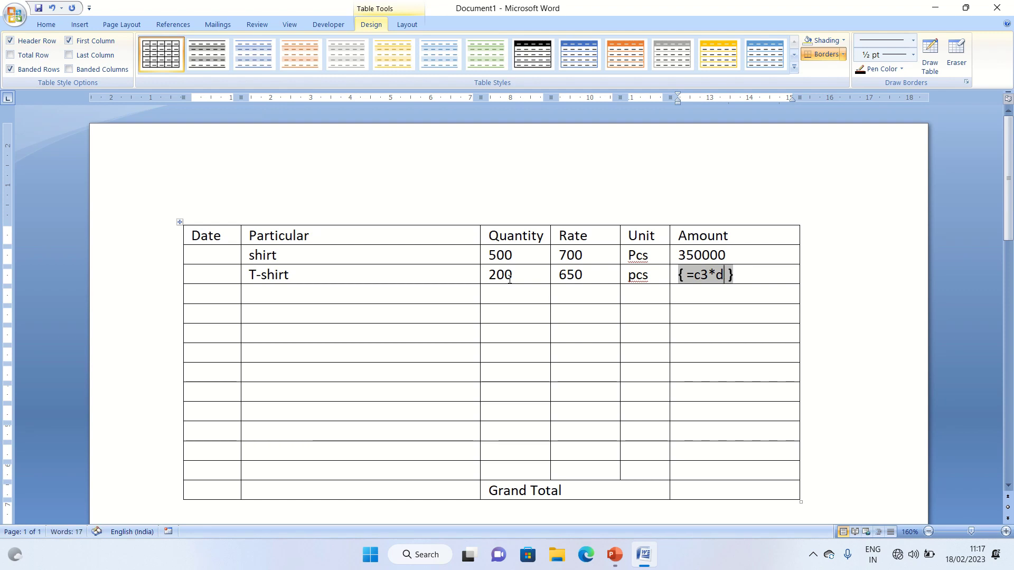
pyautogui.write('3')
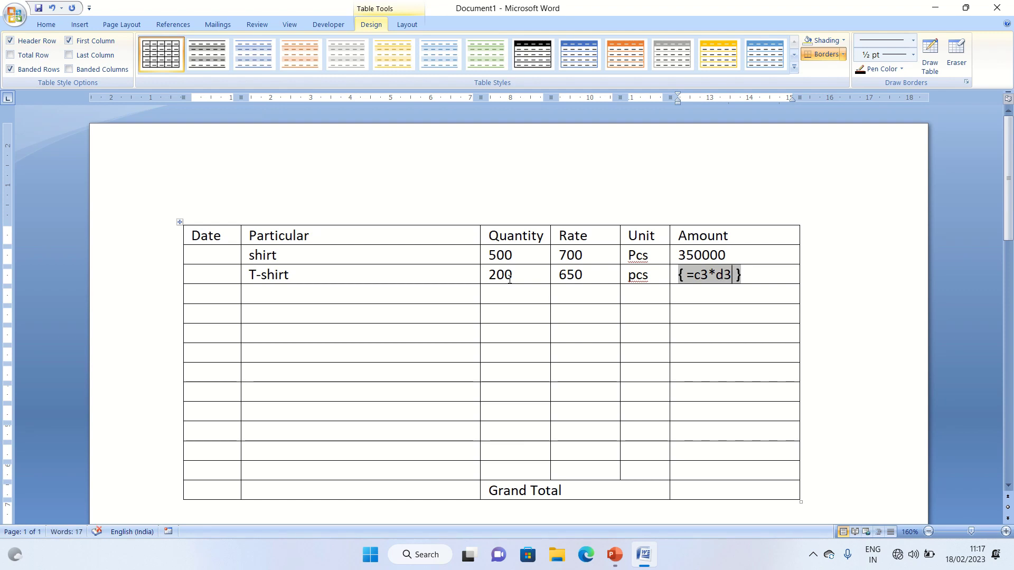
pyautogui.press('F9')
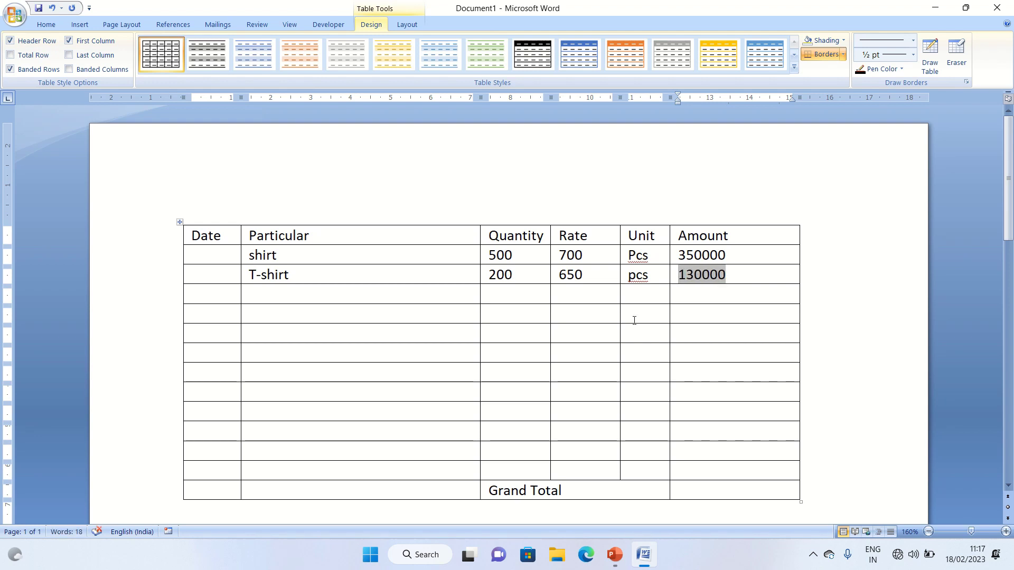
pyautogui.click(752, 317)
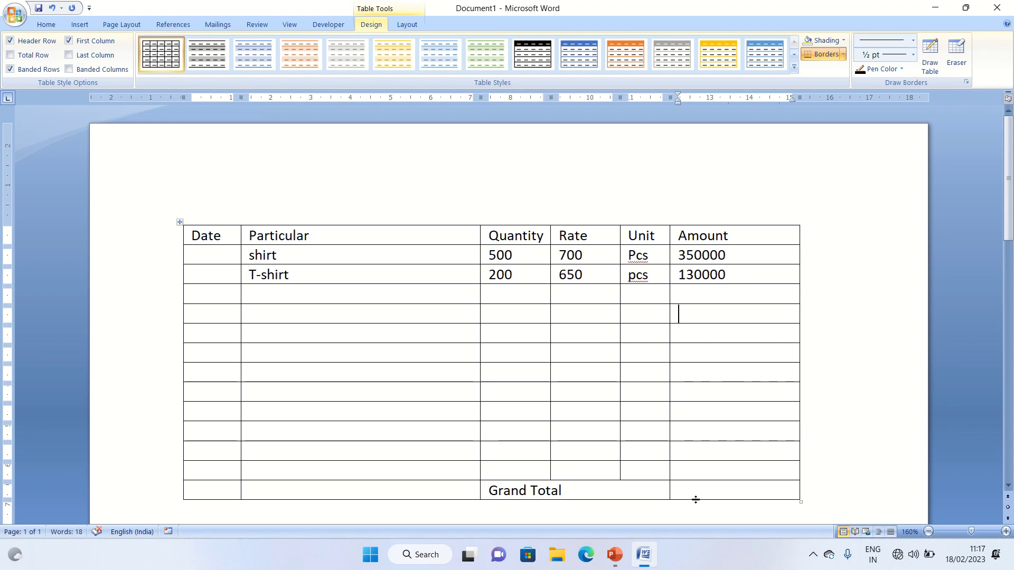
# Insert a =SUM(ABOVE) formula field in the Grand Total cell to get 480000, then select the table.
pyautogui.click(695, 493)
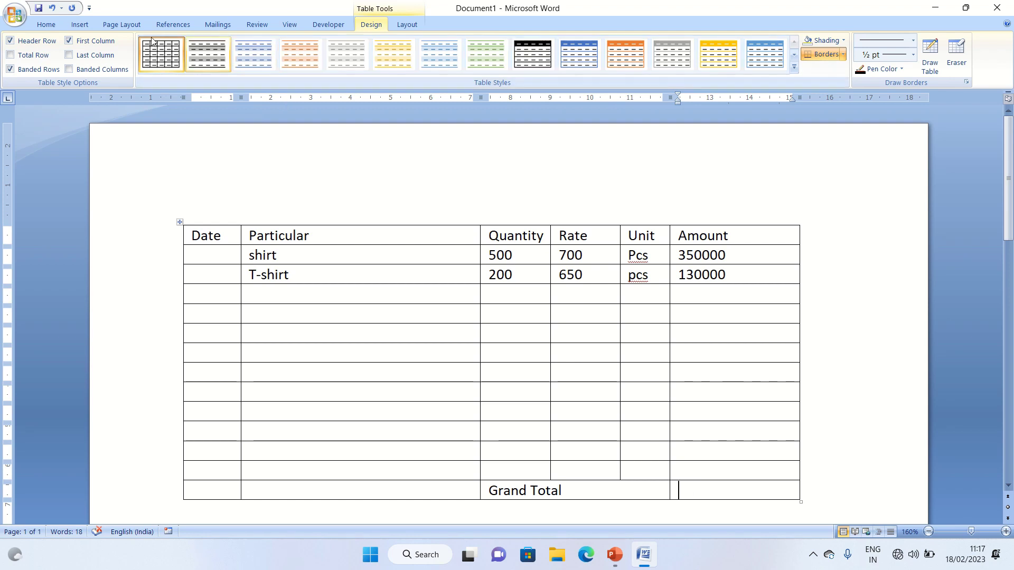
pyautogui.click(80, 24)
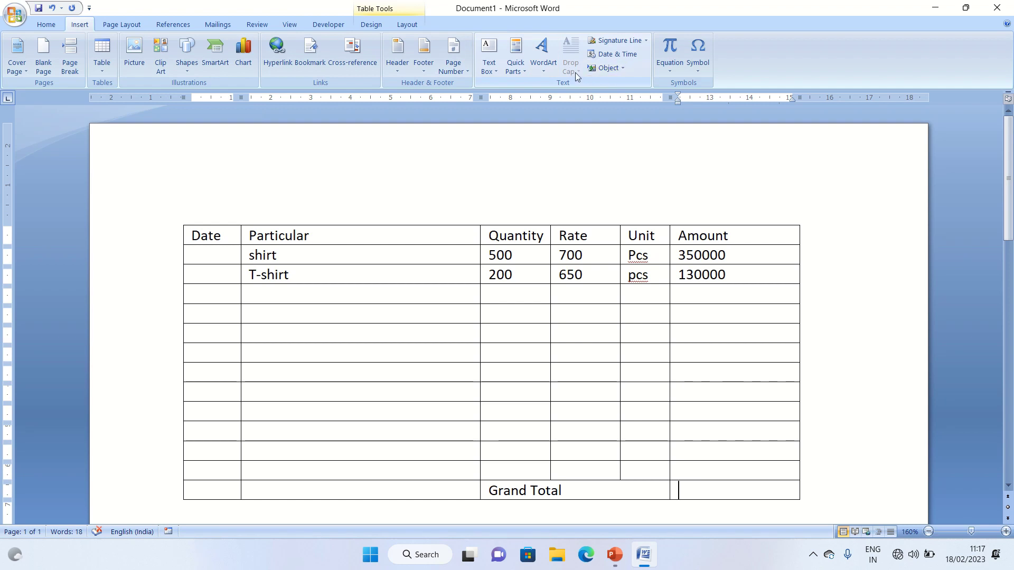
pyautogui.click(516, 58)
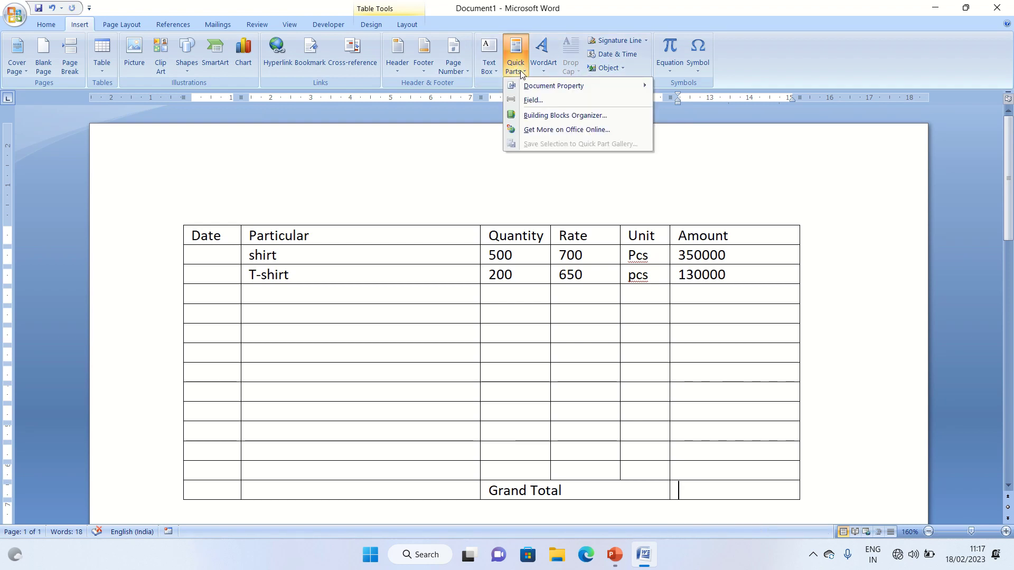
pyautogui.click(526, 100)
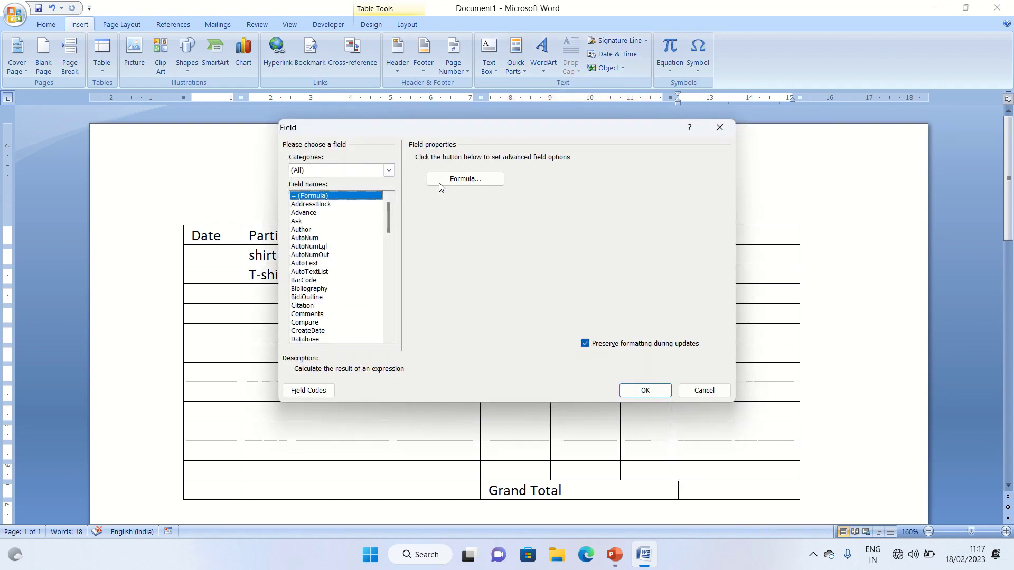
pyautogui.click(456, 180)
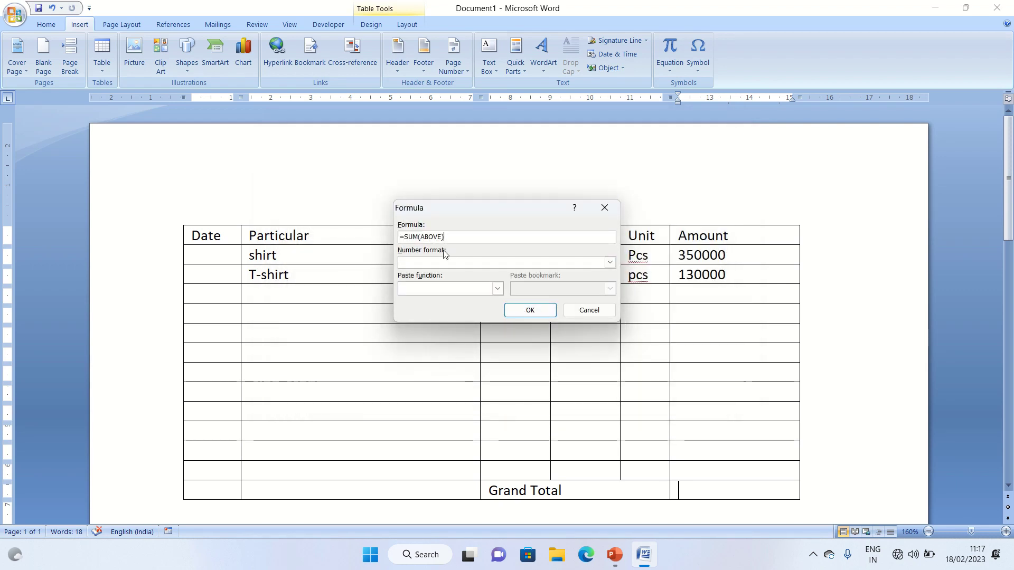
pyautogui.click(529, 312)
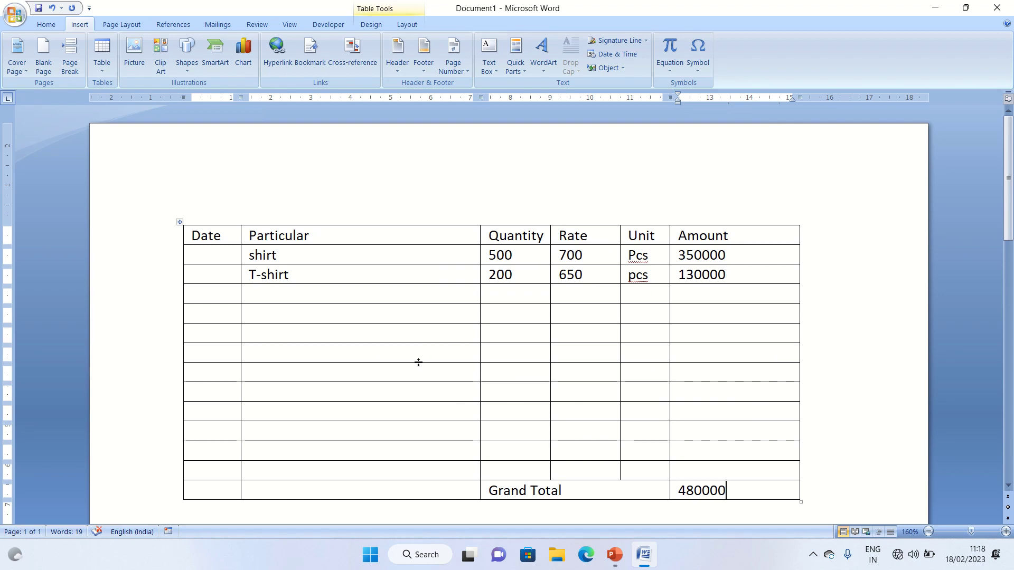
pyautogui.hotkey('ctrl', 'a')
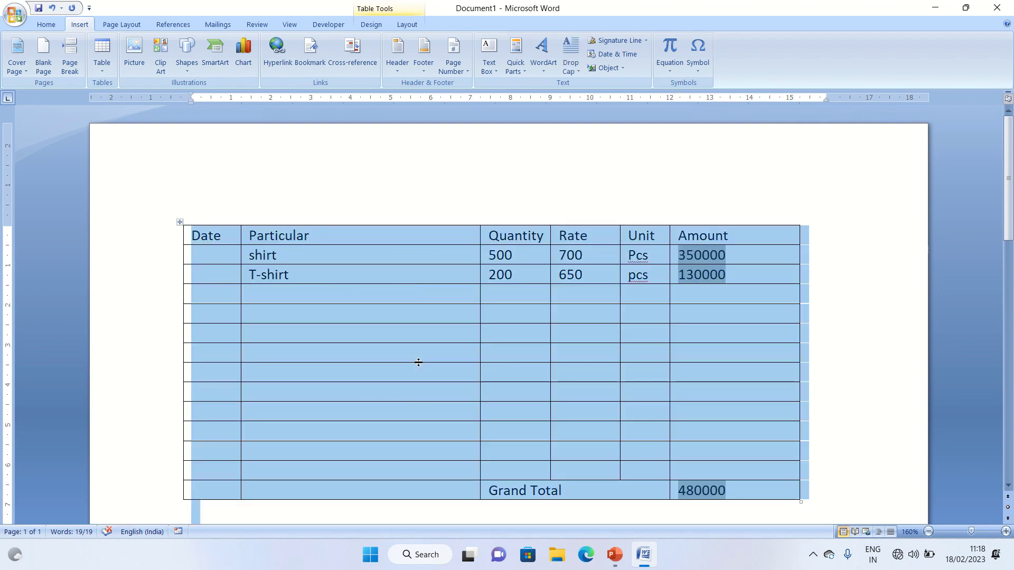
# Delete the table, insert the time 11:18 AM and date 18/02/2023 on separate lines, then clear both.
pyautogui.press('Delete')
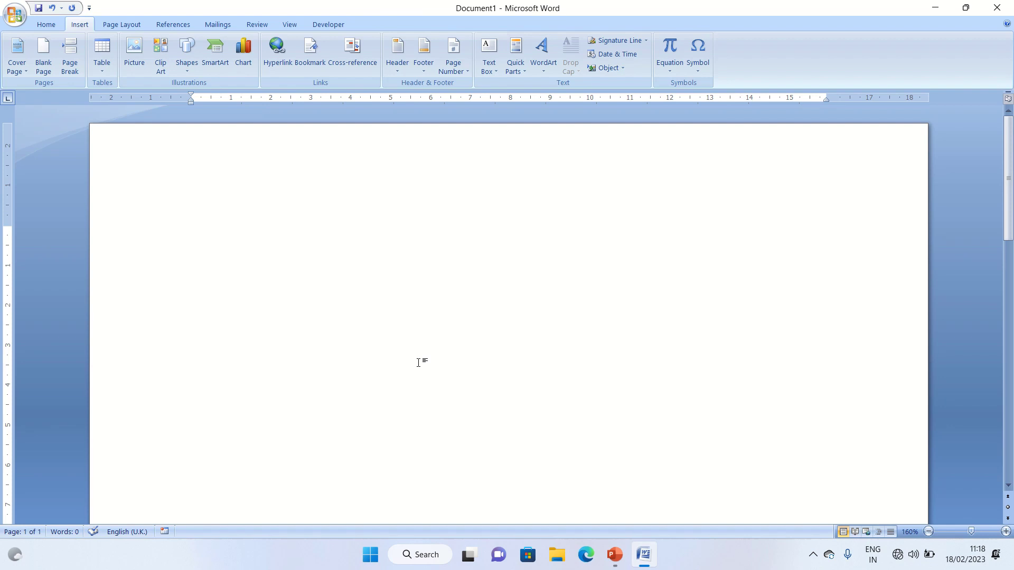
pyautogui.hotkey('alt', 'shift', 't')
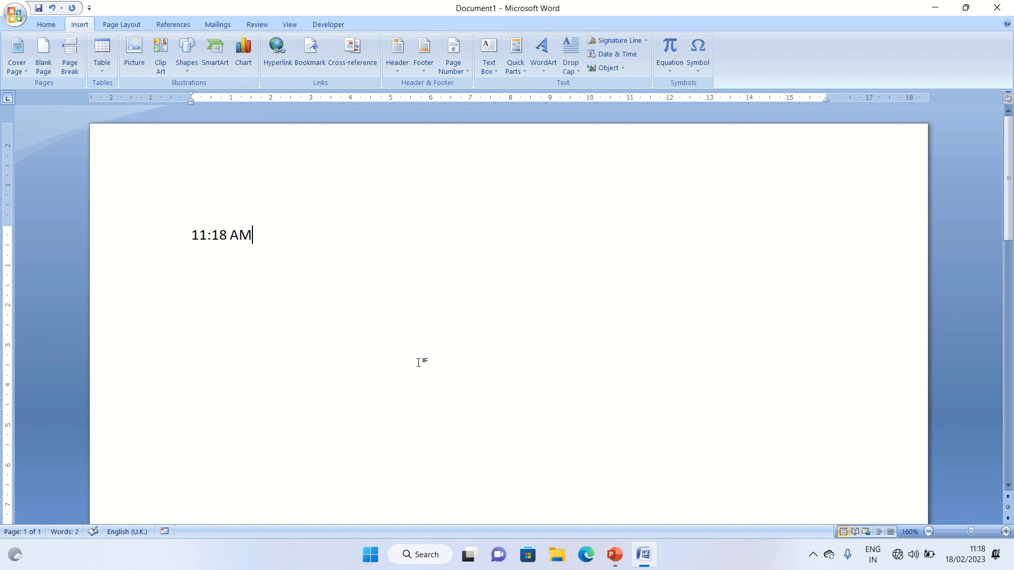
pyautogui.press('Return')
pyautogui.hotkey('alt', 'shift', 'd')
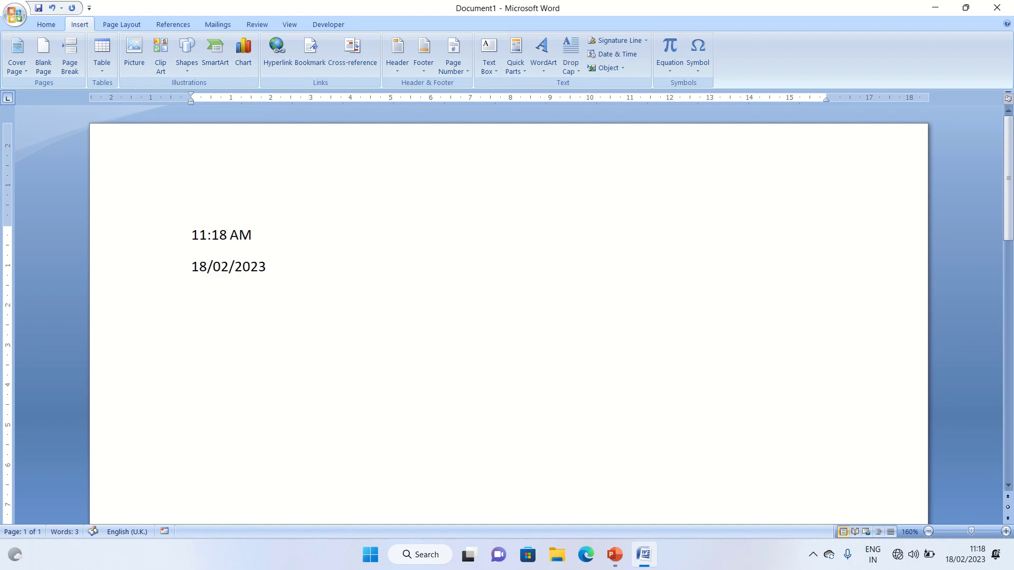
pyautogui.hotkey('ctrl', 'a')
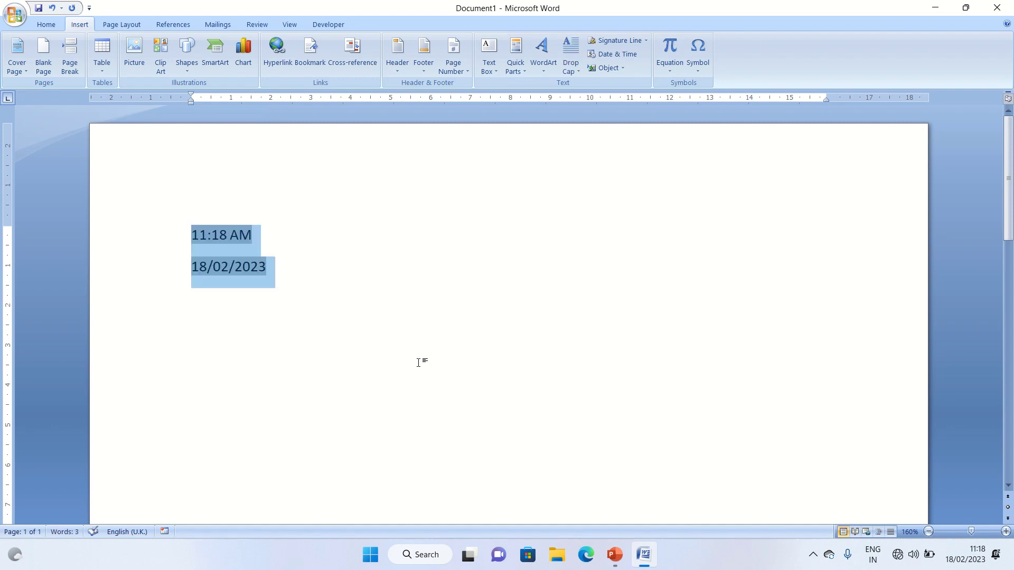
pyautogui.press('Delete')
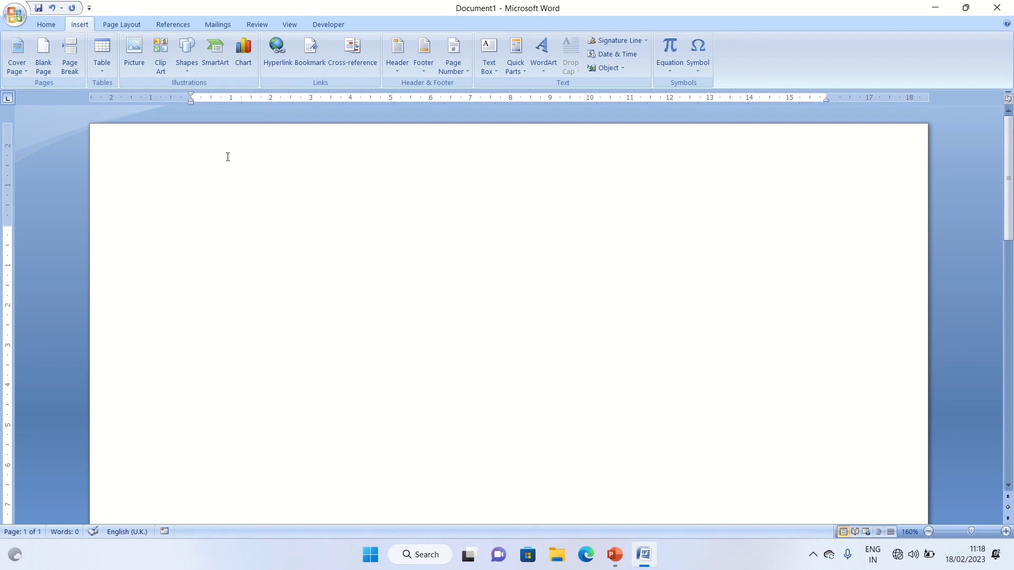
# Open AutoCorrect Options from the Proofing page of Word Options via the ribbon's right-click menu.
pyautogui.rightClick(150, 27)
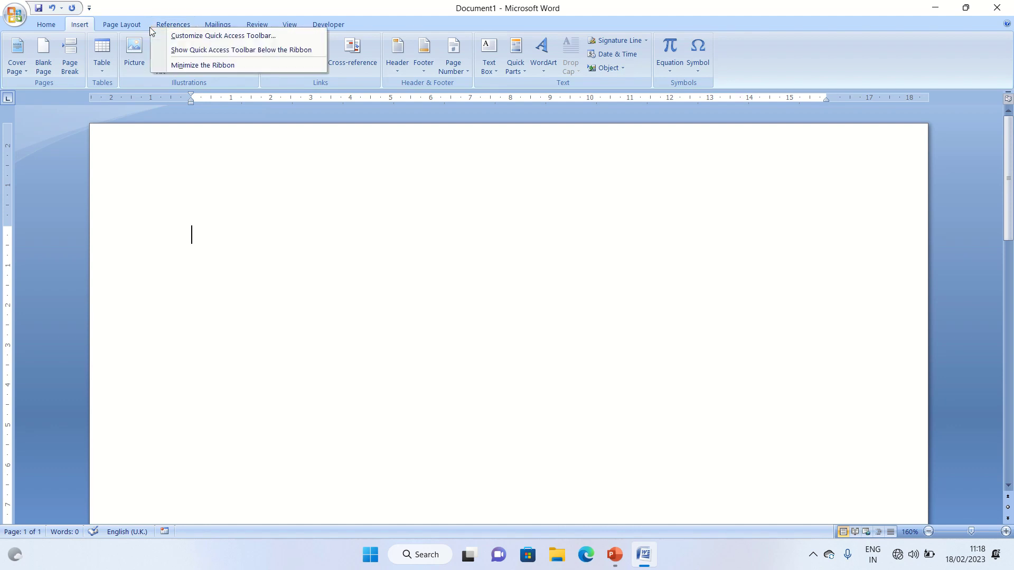
pyautogui.click(122, 23)
pyautogui.rightClick(122, 24)
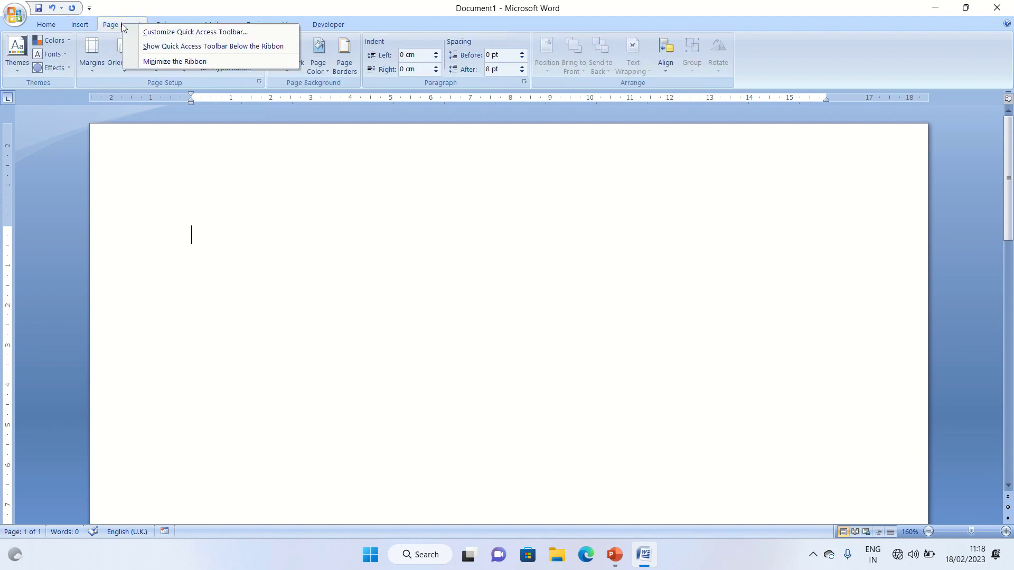
pyautogui.click(177, 32)
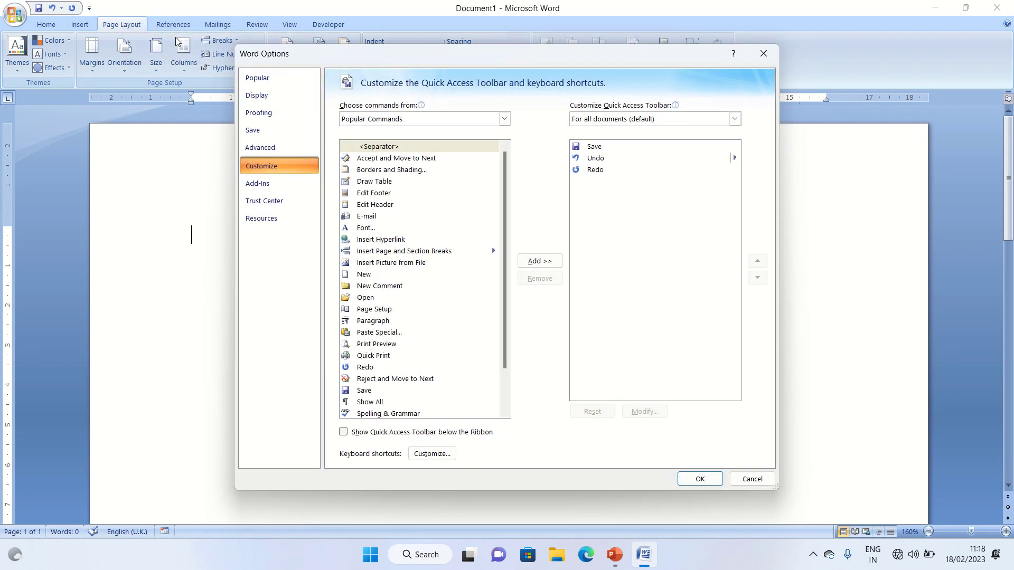
pyautogui.click(258, 114)
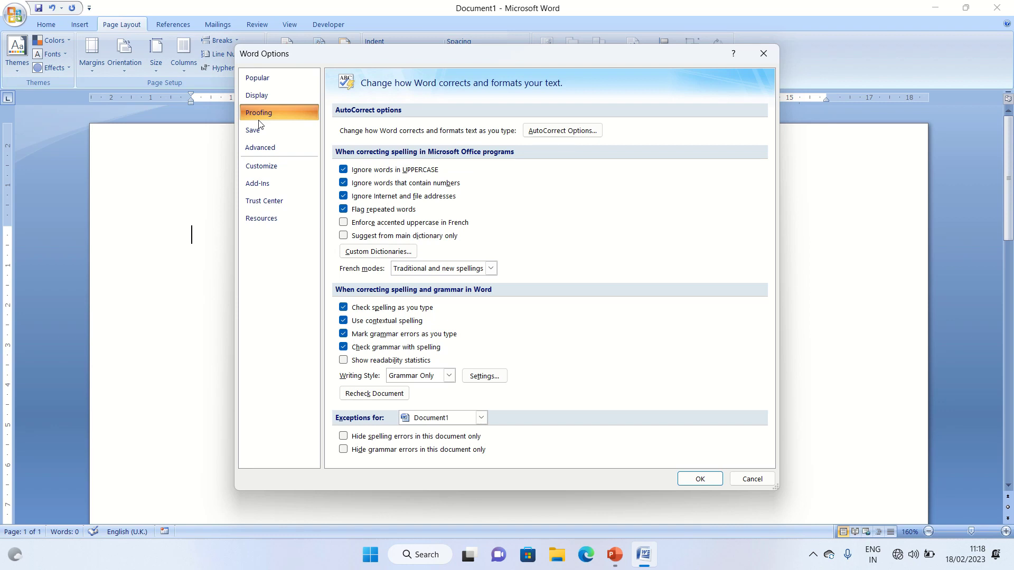
pyautogui.click(539, 131)
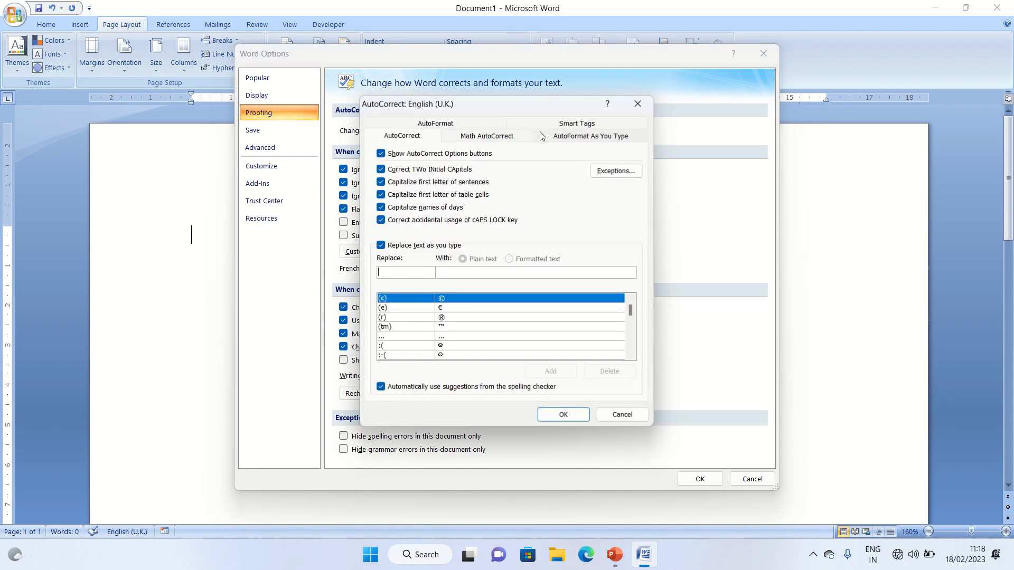
# Add an AutoCorrect entry replacing 'a' with the author's full name and confirm it.
pyautogui.click(389, 272)
pyautogui.write('a')
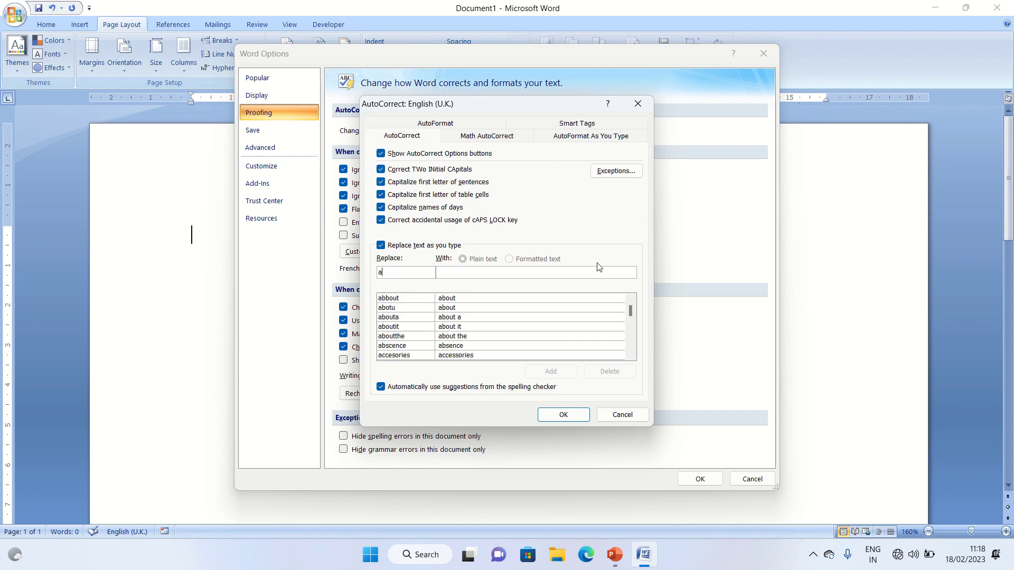
pyautogui.click(516, 274)
pyautogui.write('Ashutosh Ku')
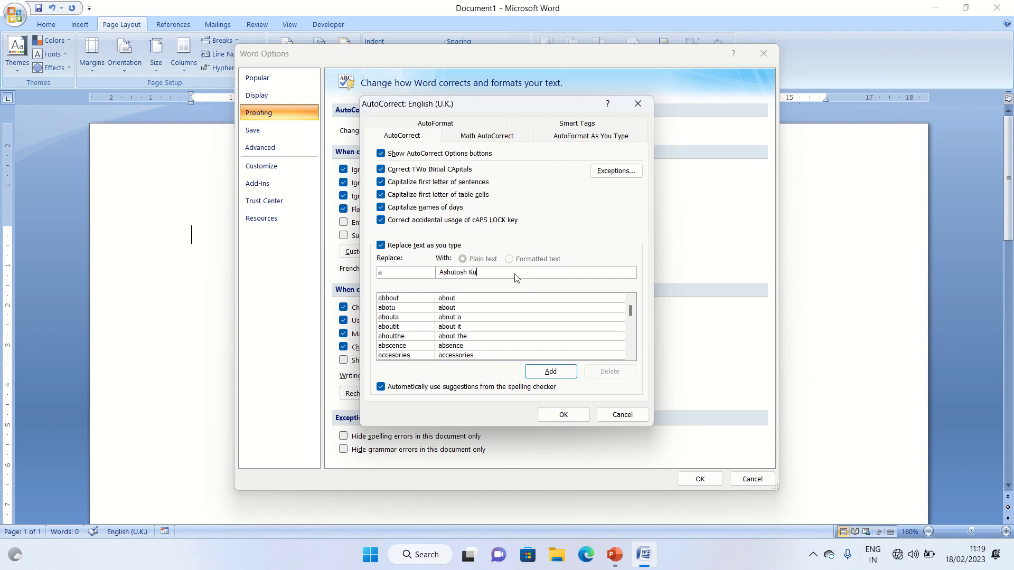
pyautogui.write('mar srivastva')
pyautogui.click(558, 373)
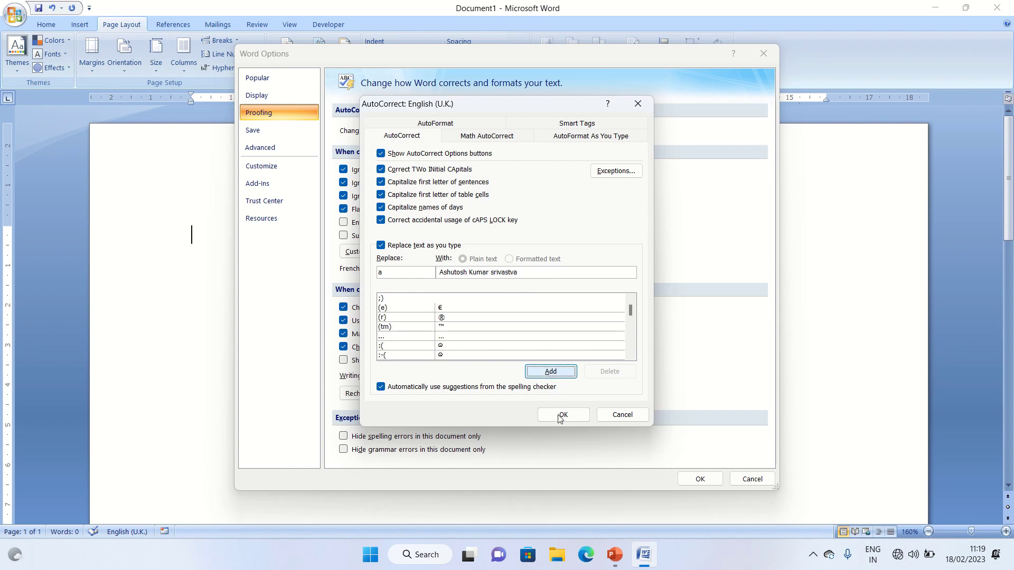
pyautogui.click(561, 416)
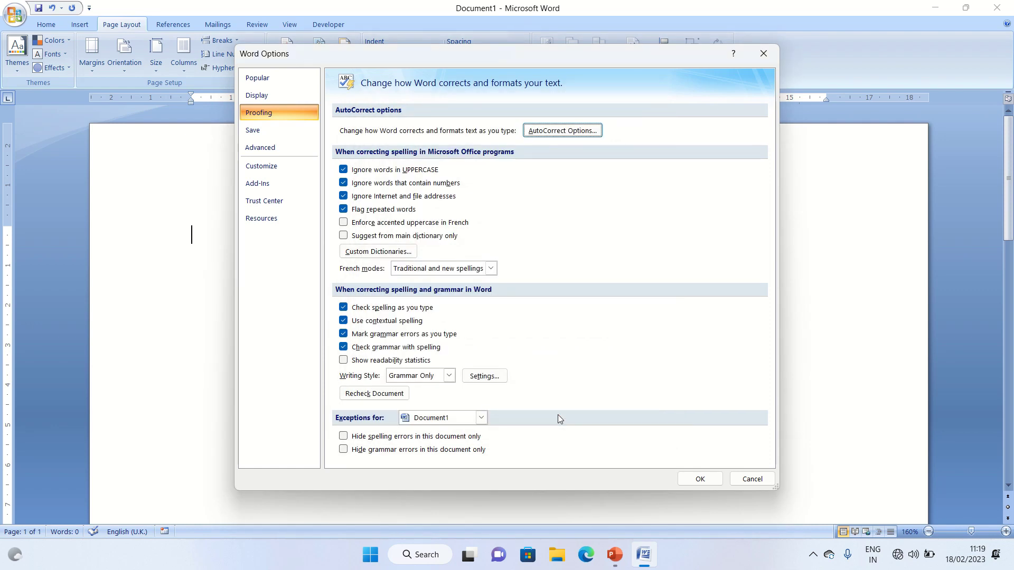
# Close Word Options and create three lines of the author's full name from the 'a' shortcut, then select all.
pyautogui.click(692, 479)
pyautogui.write('ar srivastva')
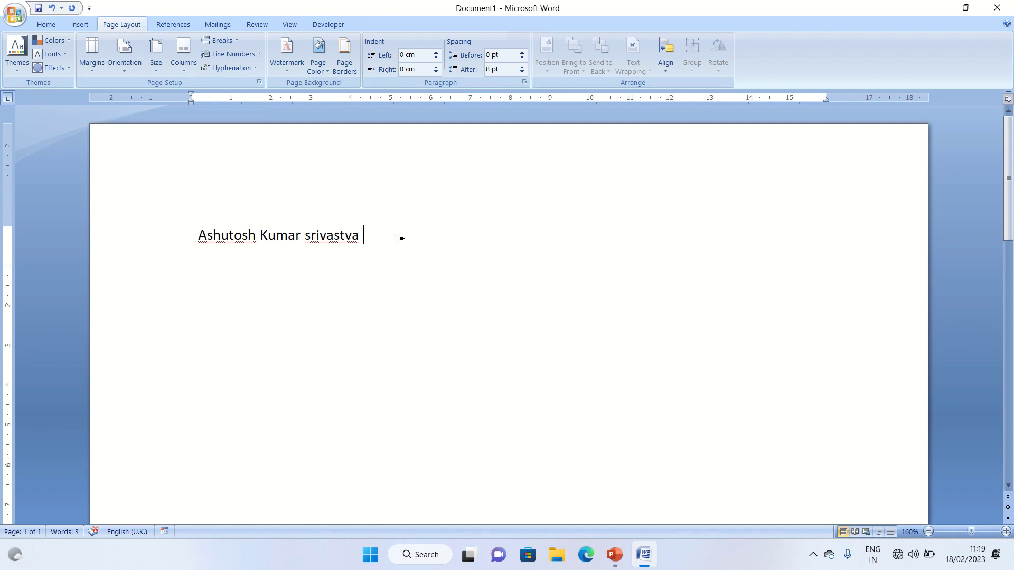
pyautogui.press('Return')
pyautogui.hotkey('ctrl', 'v')
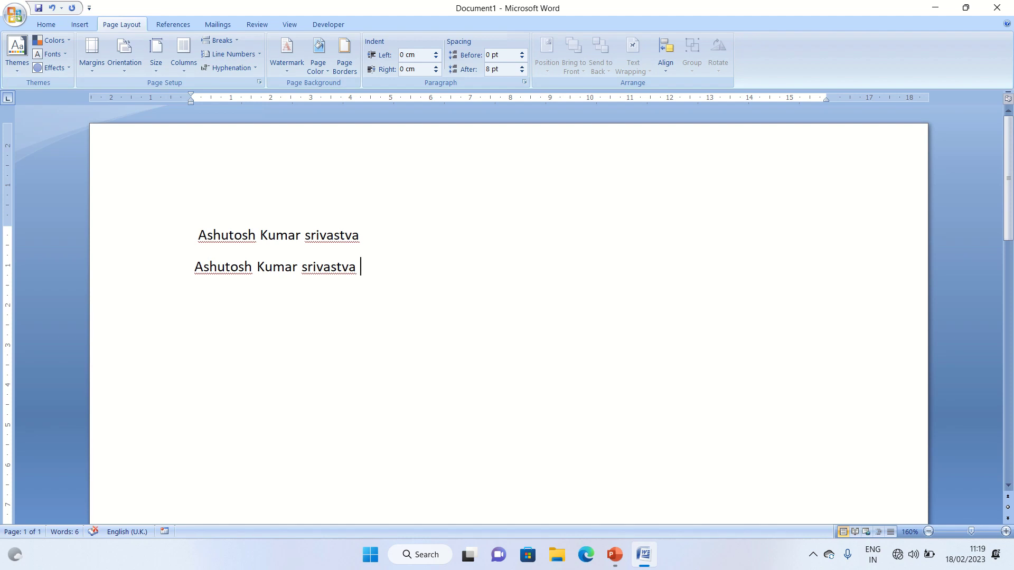
pyautogui.write('ab')
pyautogui.press('BackSpace')
pyautogui.press('BackSpace')
pyautogui.write('a')
pyautogui.press('BackSpace')
pyautogui.hotkey('ctrl', 'v')
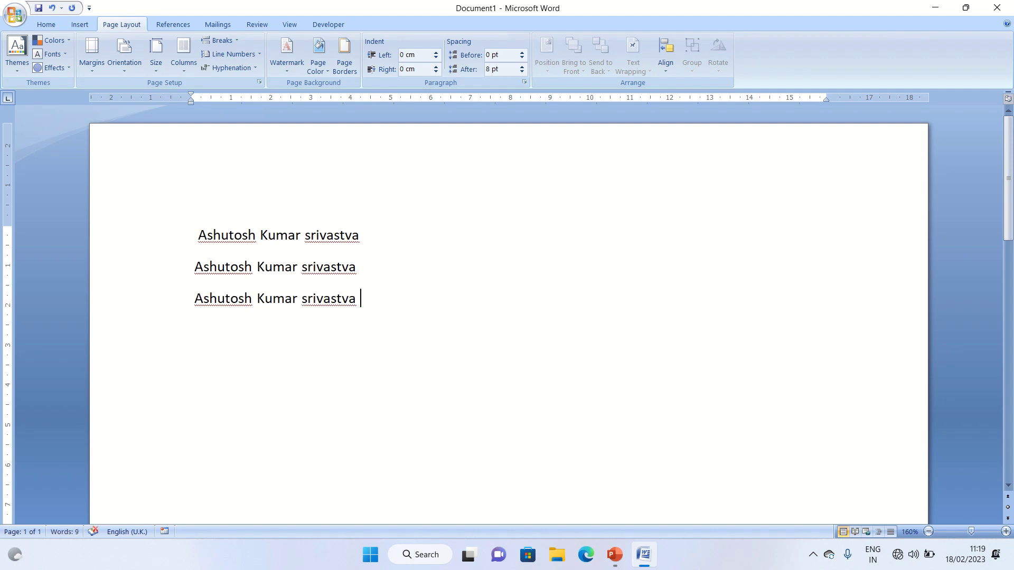
pyautogui.hotkey('ctrl', 'a')
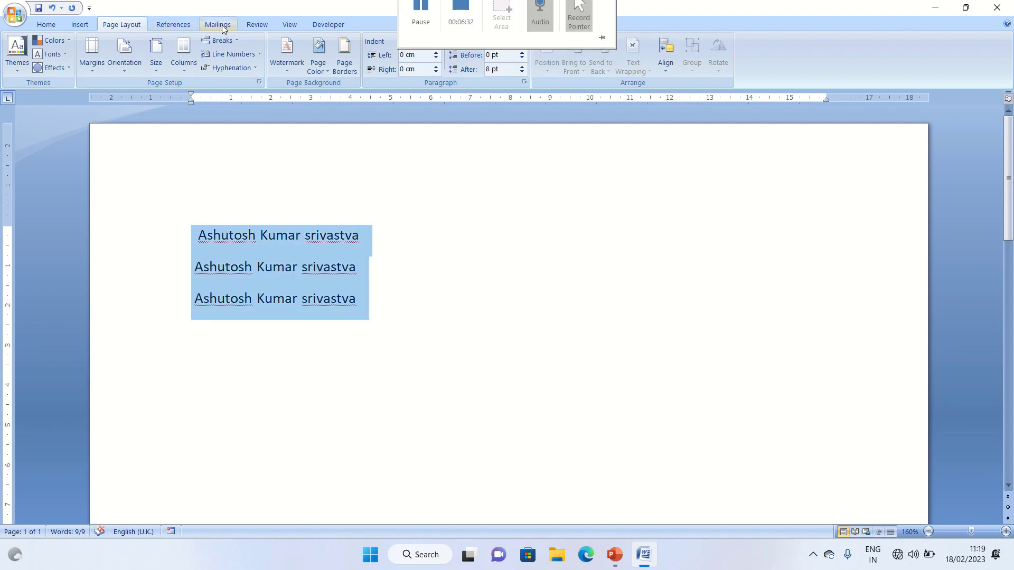
# Delete the 'a' entry from AutoCorrect under Word Options > Proofing and close both dialogs.
pyautogui.rightClick(192, 21)
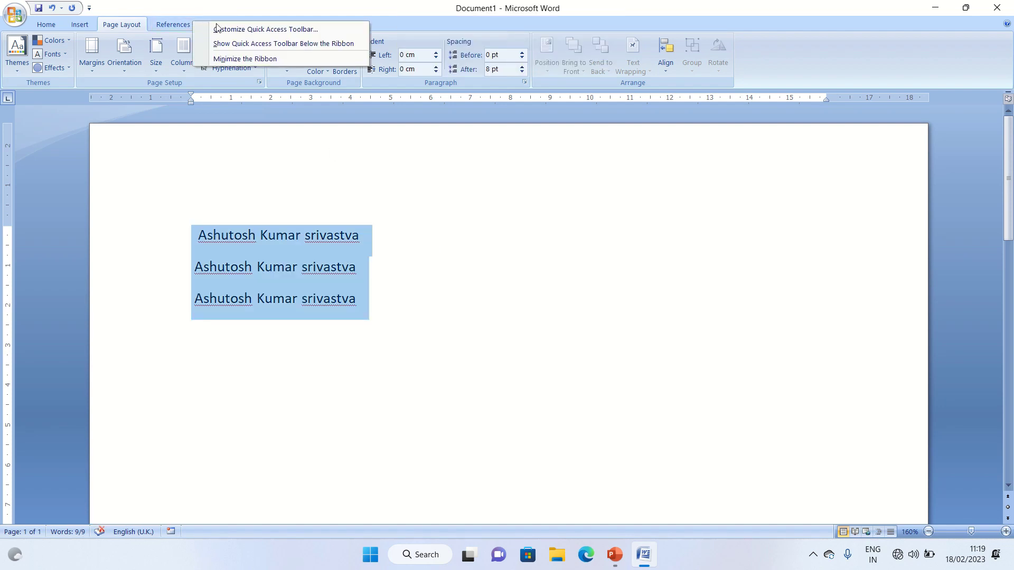
pyautogui.click(236, 28)
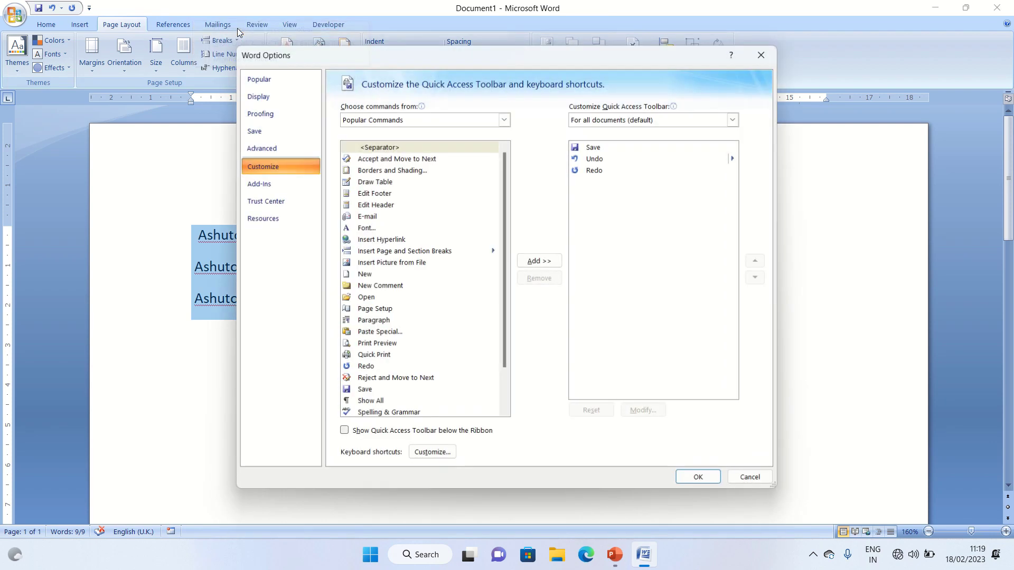
pyautogui.click(276, 109)
pyautogui.click(547, 132)
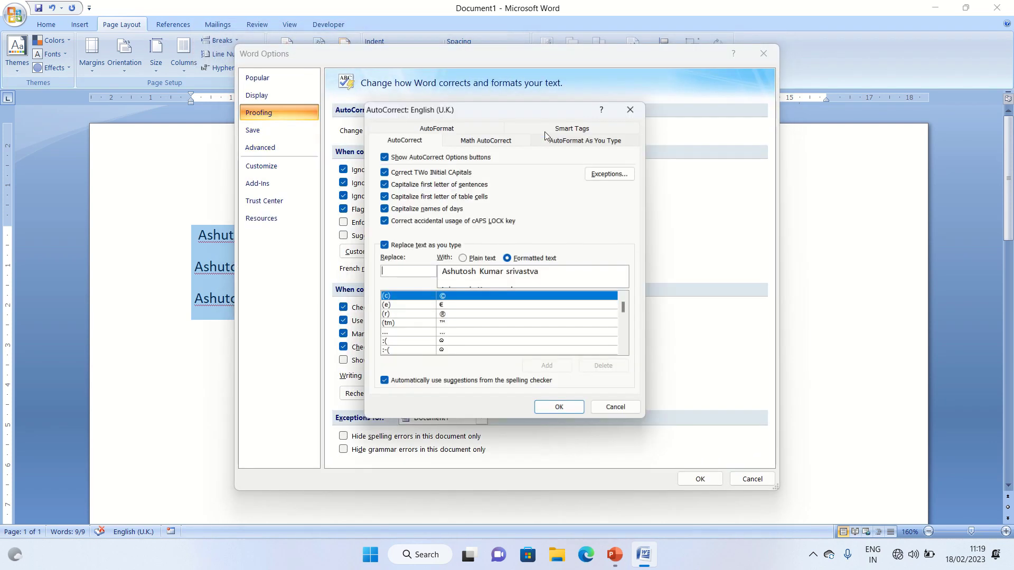
pyautogui.write('a')
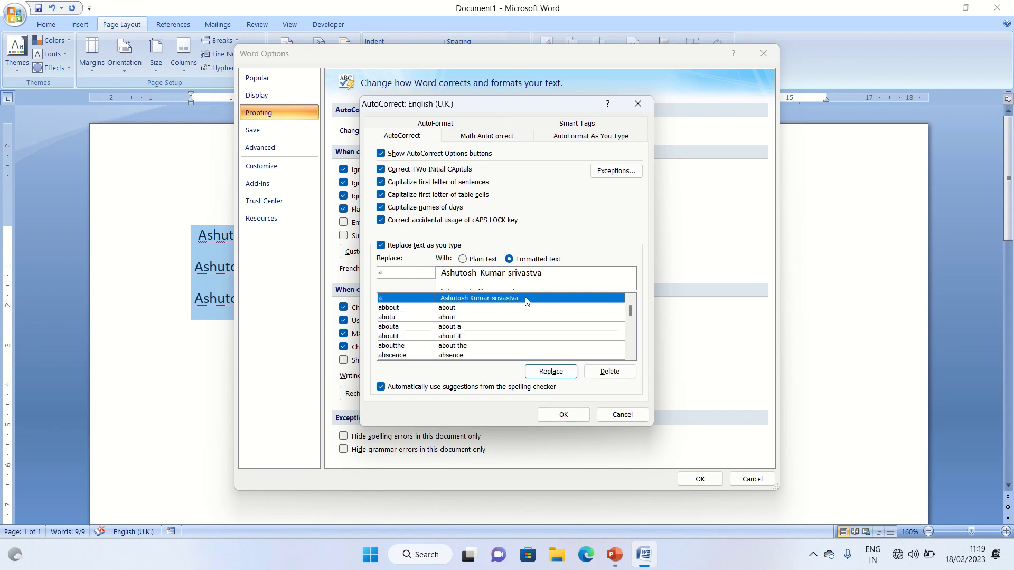
pyautogui.click(609, 375)
pyautogui.click(563, 415)
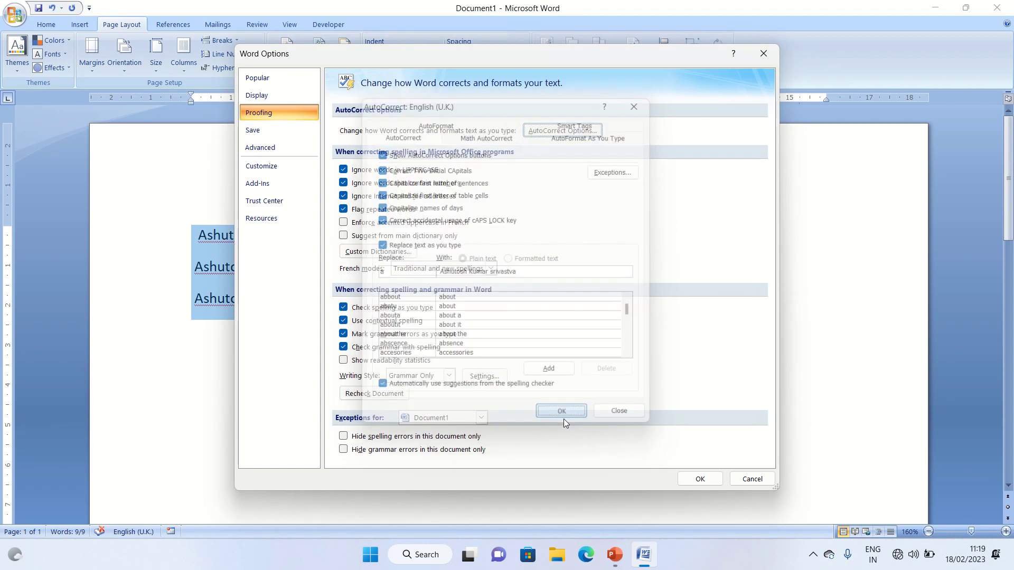
pyautogui.click(713, 483)
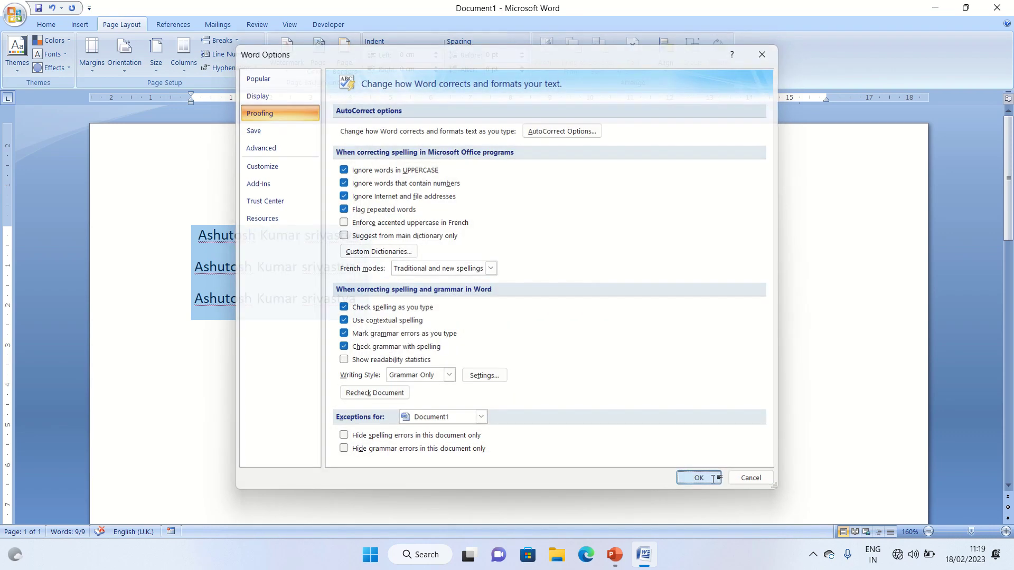
# Delete the three name lines and a stray typed 'A', leaving the page empty.
pyautogui.press('Delete')
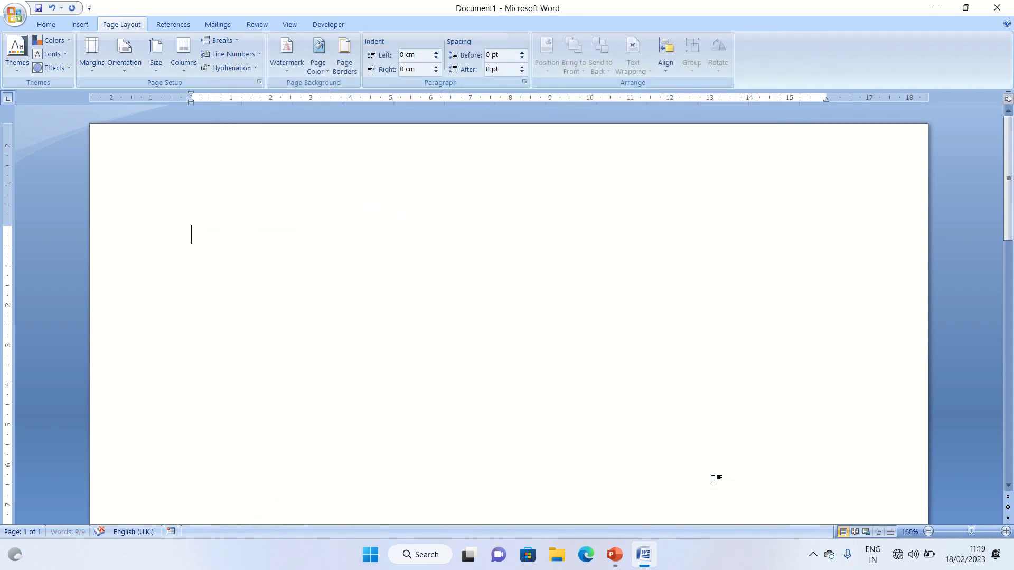
pyautogui.write('A')
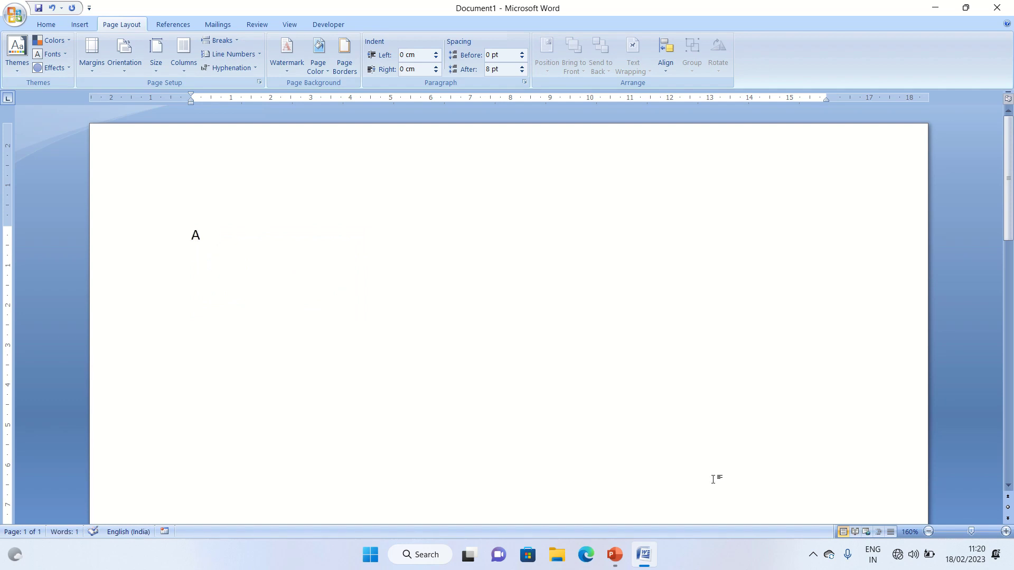
pyautogui.hotkey('ctrl', 'a')
pyautogui.press('Delete')
# Generate three paragraphs of sample text with =rand().
pyautogui.write('=t')
pyautogui.press('BackSpace')
pyautogui.write('ran')
pyautogui.write('d')
pyautogui.write('()')
pyautogui.press('Return')
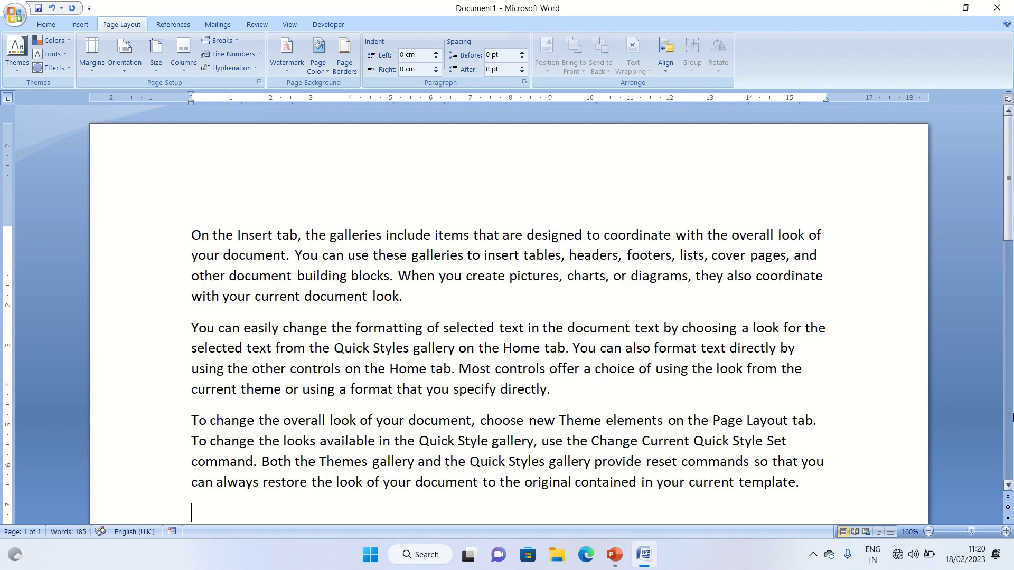
# Scroll down and place the cursor on an empty line below the sample paragraphs.
pyautogui.scroll(-10, 1012, 417)
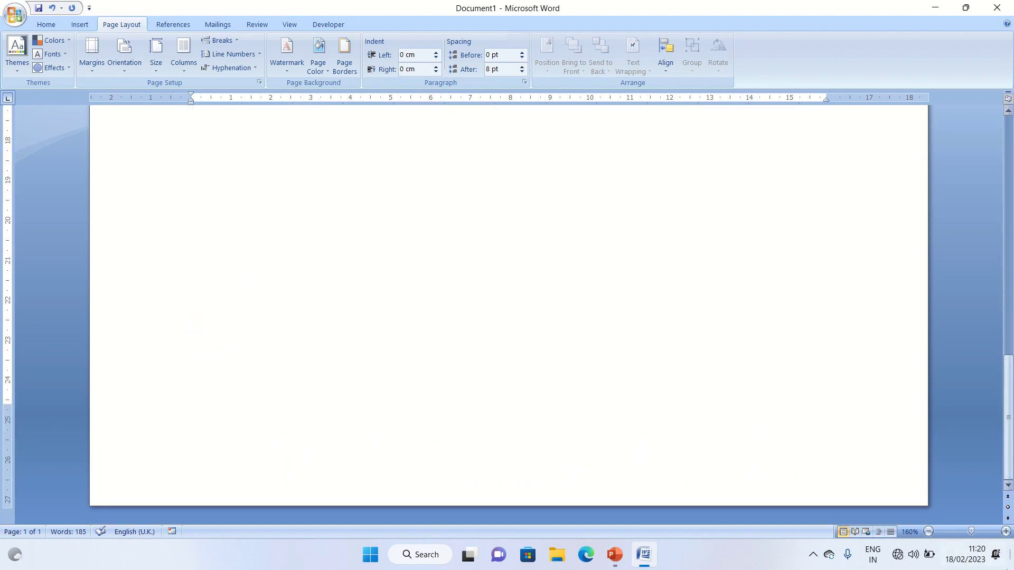
pyautogui.moveTo(1009, 418); pyautogui.dragTo(1010, 203)
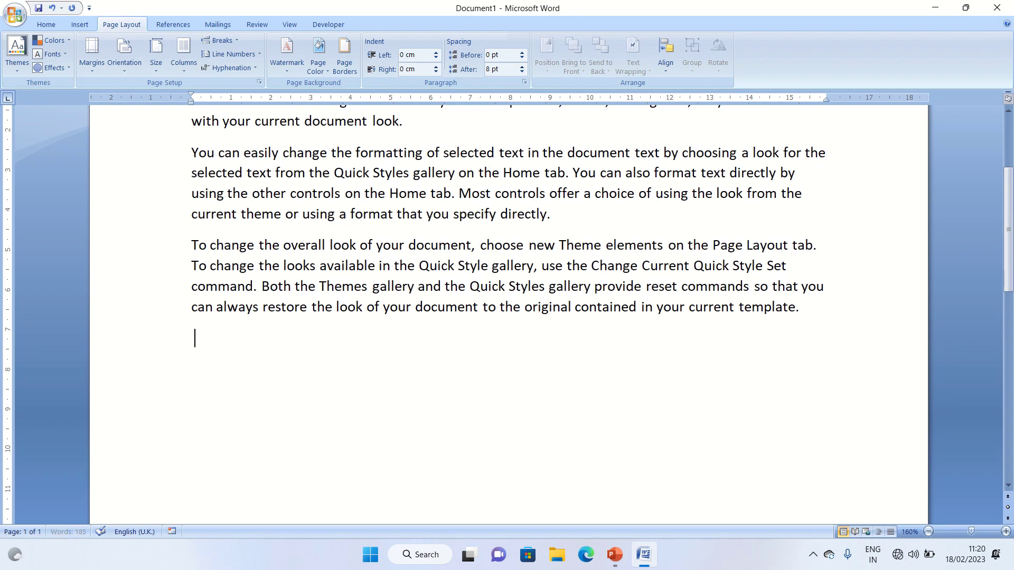
pyautogui.press('Return')
pyautogui.press('Return')
pyautogui.press('Return')
pyautogui.click(531, 397)
# Use Click and Type on the page's right side to type the test word 'fdsfsdfdffdsf'.
pyautogui.doubleClick(654, 432)
pyautogui.write('fdsfsdfdf')
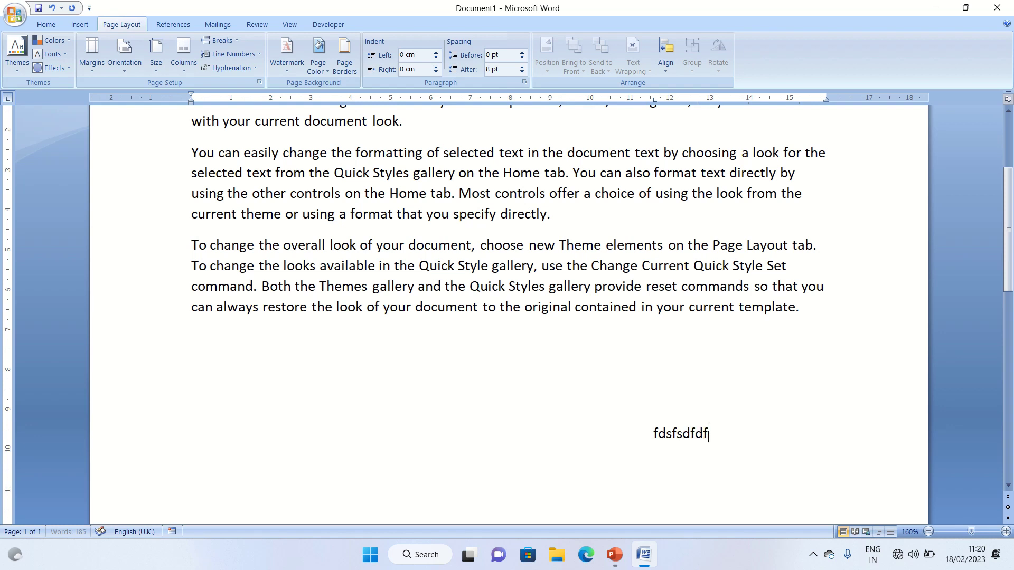
pyautogui.write('fdsf')
pyautogui.press('Return')
pyautogui.write('df')
pyautogui.press('BackSpace')
pyautogui.press('BackSpace')
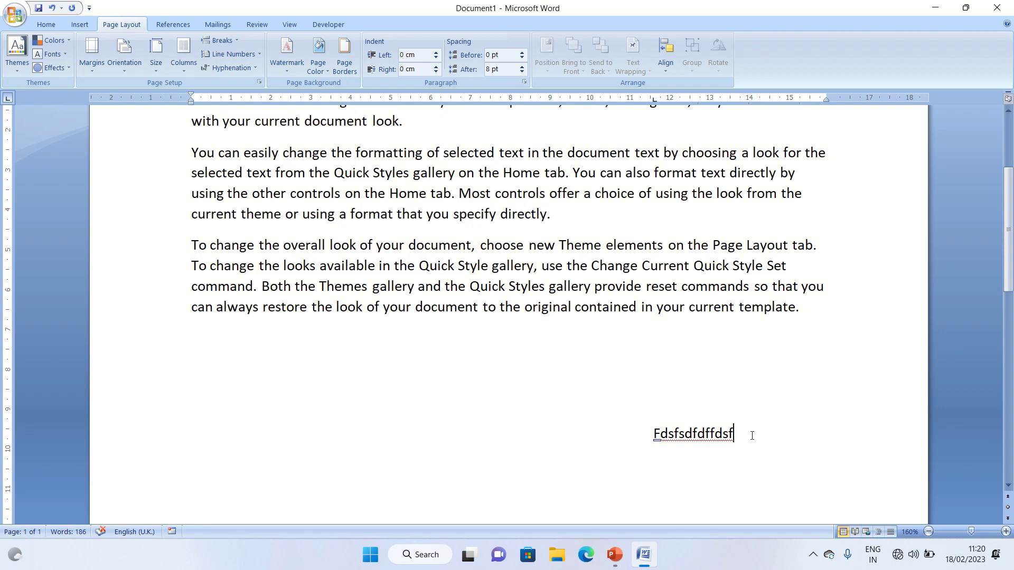
pyautogui.press('Return')
pyautogui.write('dfd')
pyautogui.press('BackSpace')
pyautogui.press('BackSpace')
pyautogui.press('BackSpace')
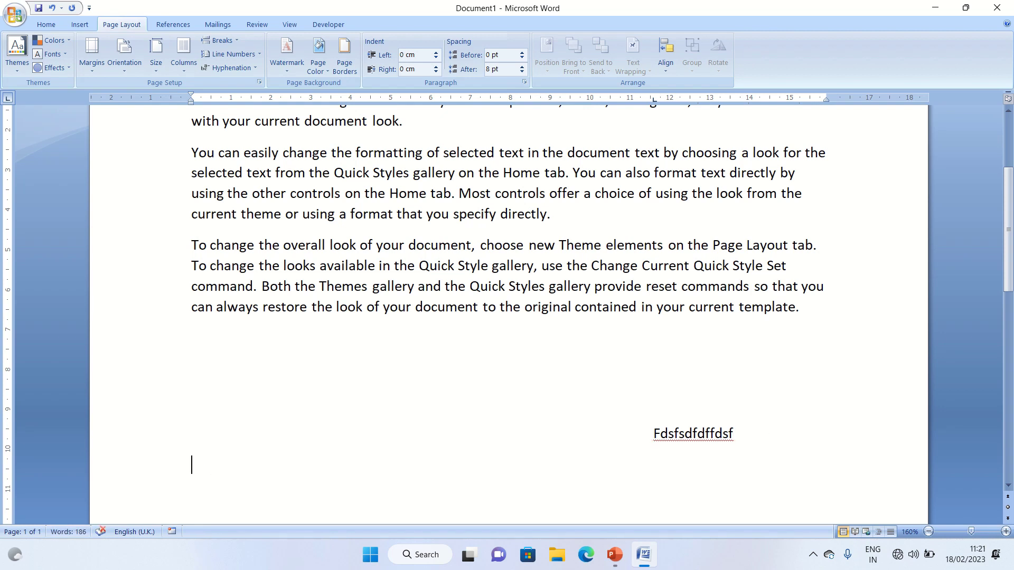